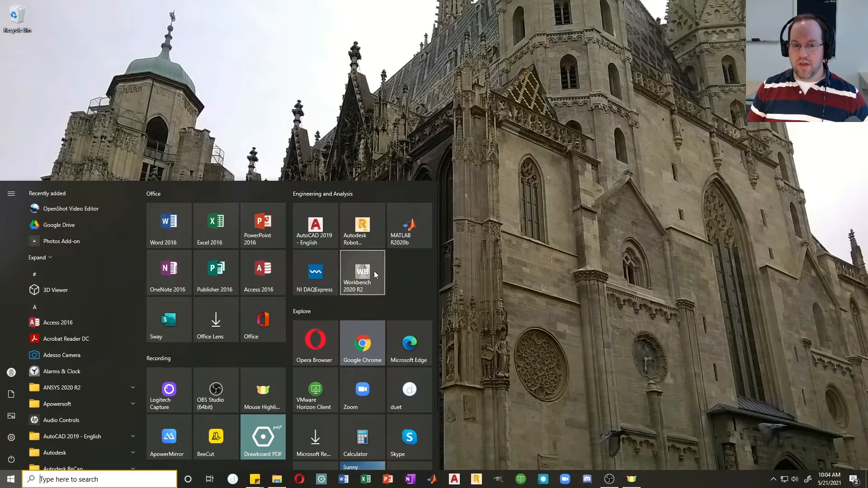
# Step: Launch Workbench 2020 R2 and add a Static Structural analysis system to the empty project schematic
pyautogui.click(362, 274)
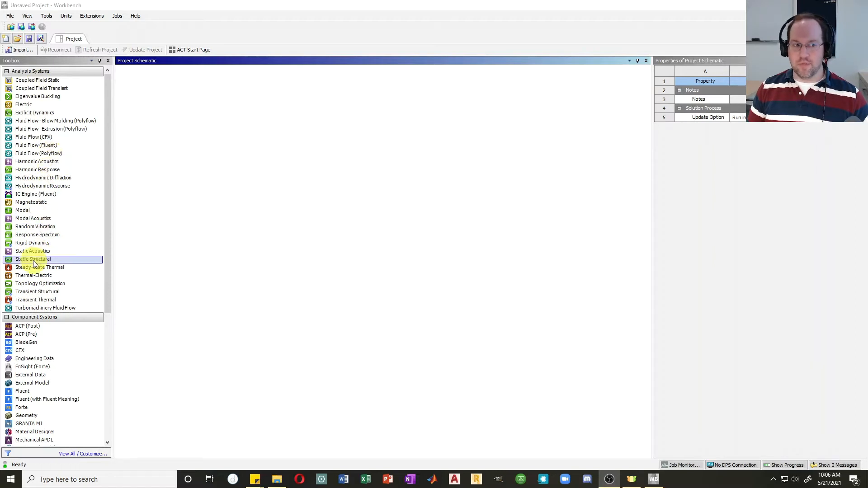
pyautogui.moveTo(25, 262); pyautogui.dragTo(172, 110)
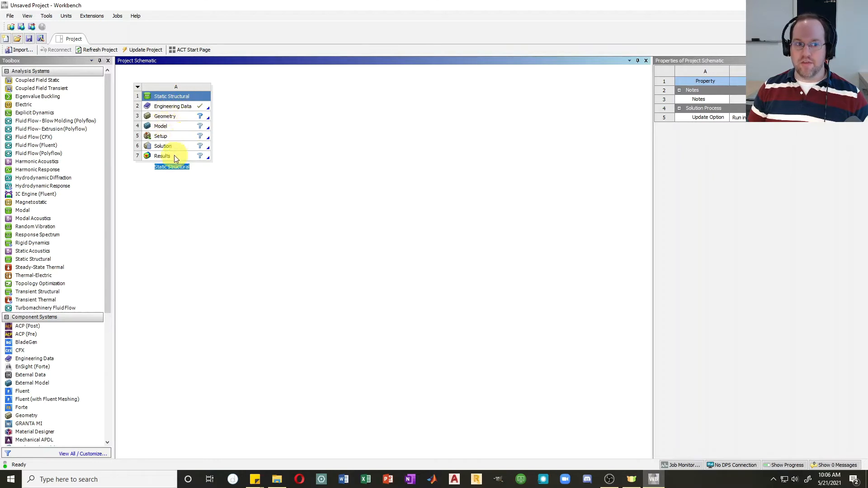
# Step: Examine the Structural Steel properties in the Static Structural system's Engineering Data, and return to the project schematic
pyautogui.doubleClick(170, 106)
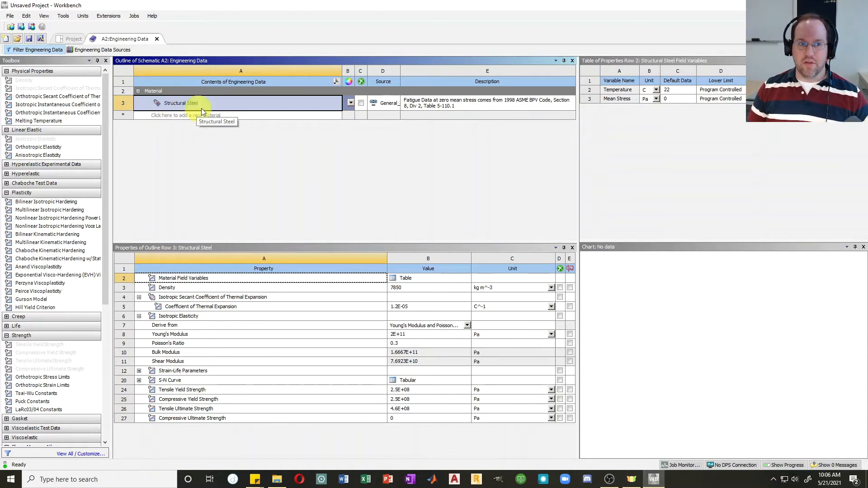
pyautogui.click(157, 41)
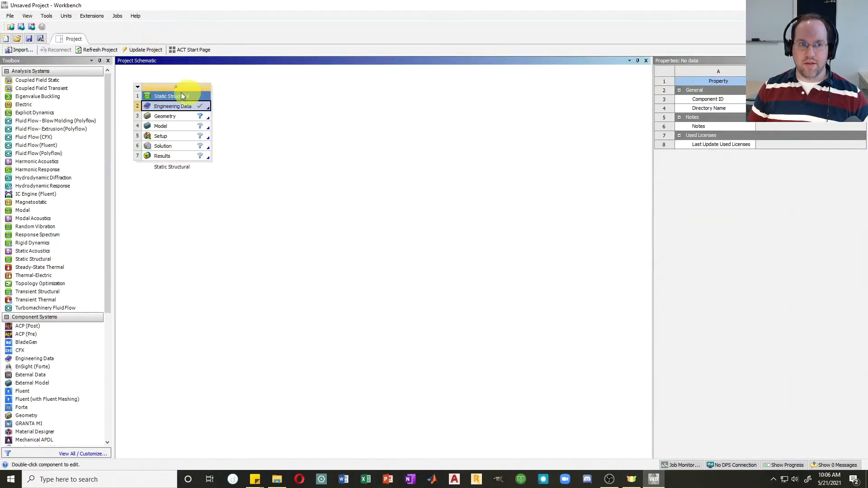
# Step: Create a new SpaceClaim geometry for the Static Structural system's Geometry cell
pyautogui.click(165, 122)
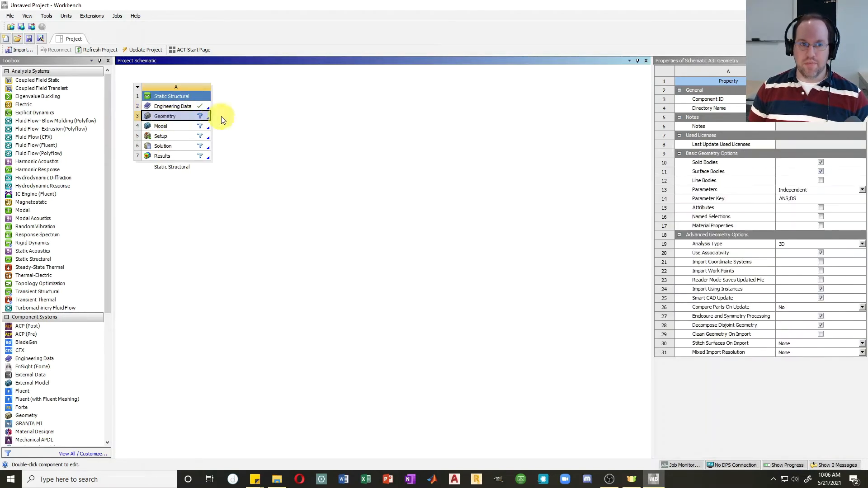
pyautogui.rightClick(186, 117)
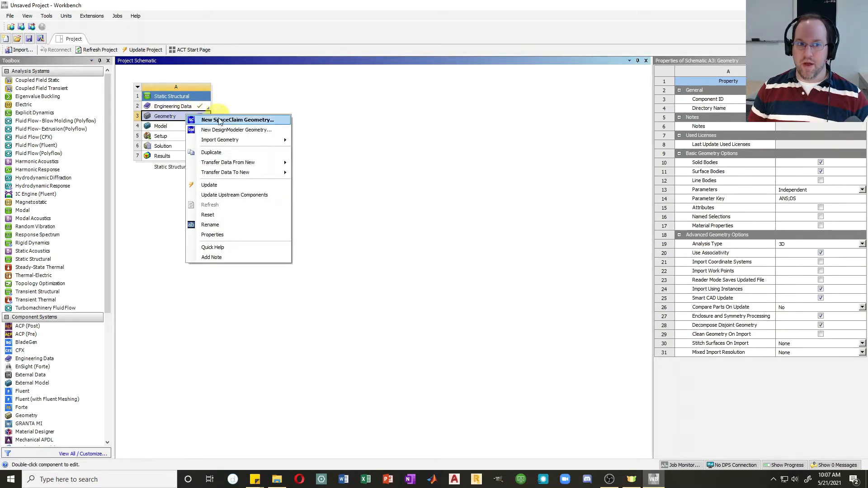
pyautogui.moveTo(226, 143)
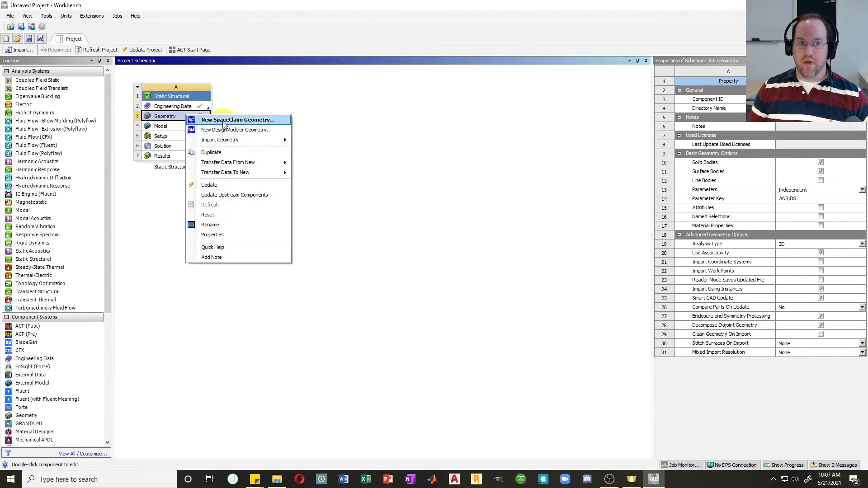
pyautogui.click(245, 103)
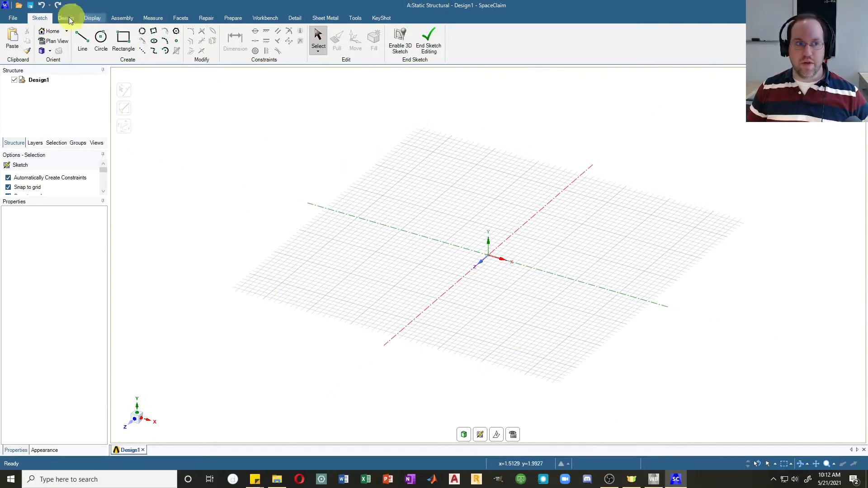
# Step: Set this document's unit type to Metric with lengths in millimetres in the SpaceClaim options
pyautogui.click(13, 20)
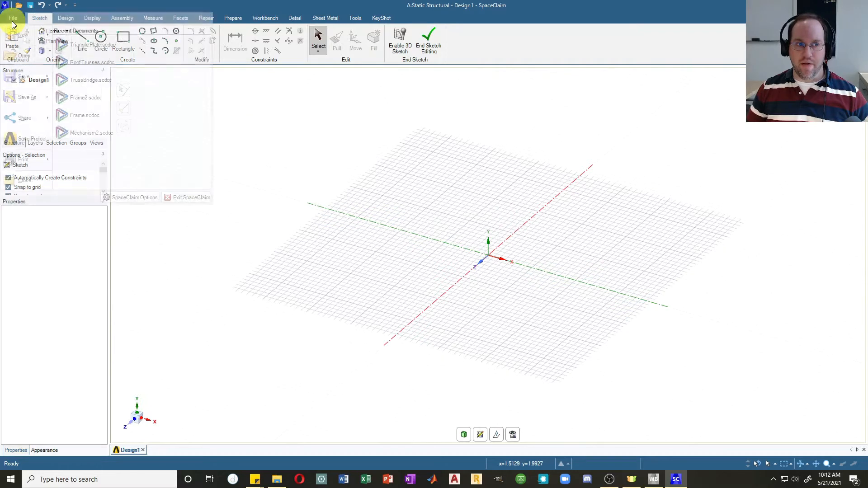
pyautogui.click(134, 199)
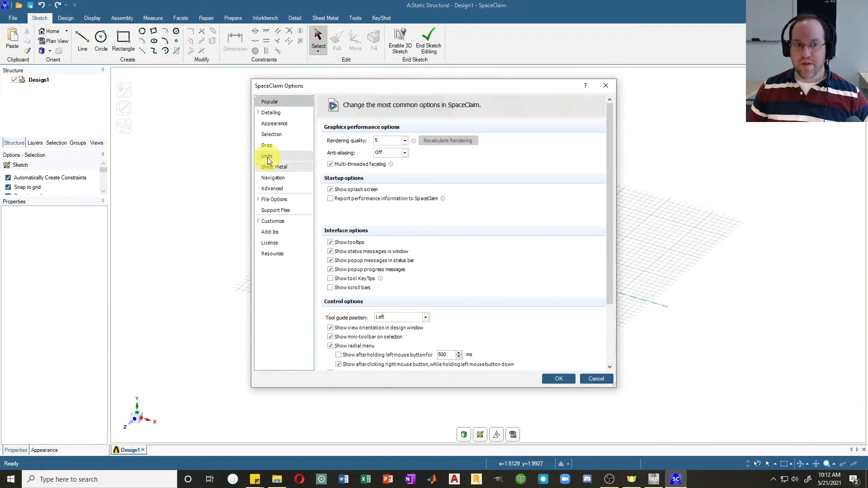
pyautogui.click(267, 156)
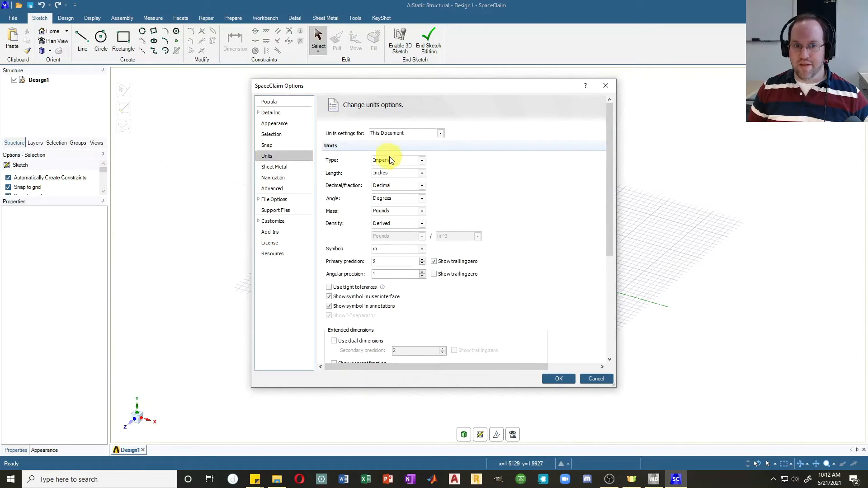
pyautogui.click(422, 161)
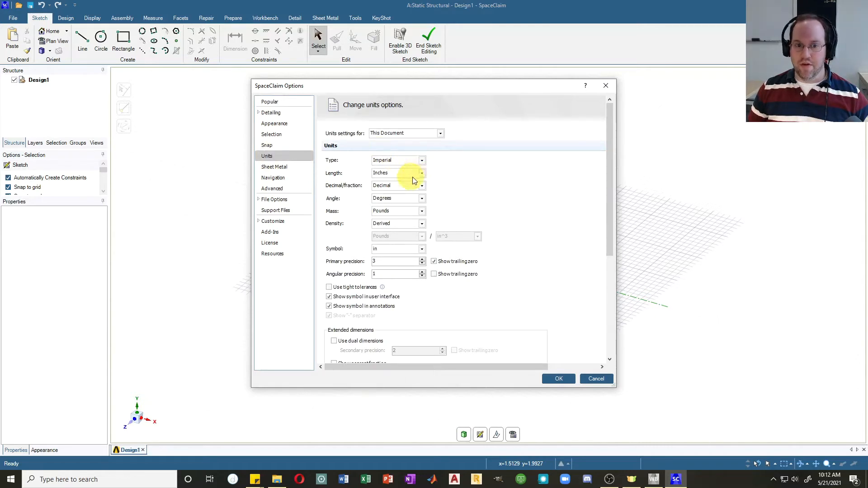
pyautogui.click(382, 176)
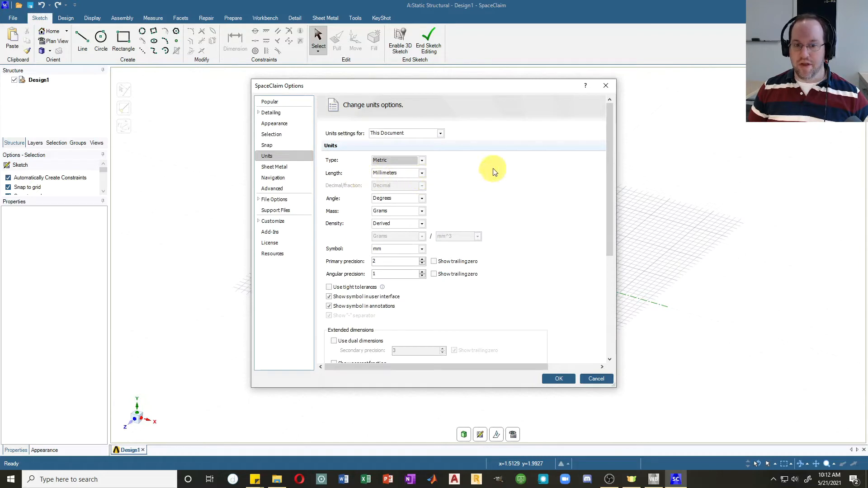
pyautogui.click(558, 380)
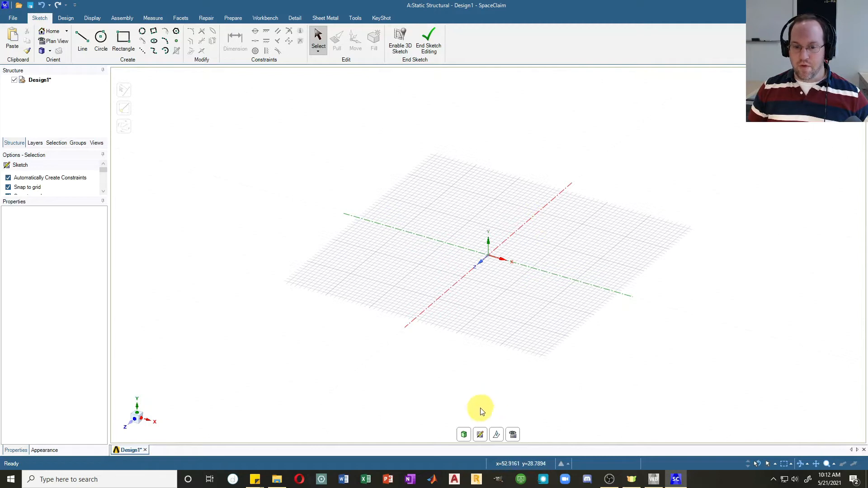
# Step: Start a new sketch on the vertical XY plane and face the sketch grid in plan view
pyautogui.click(481, 435)
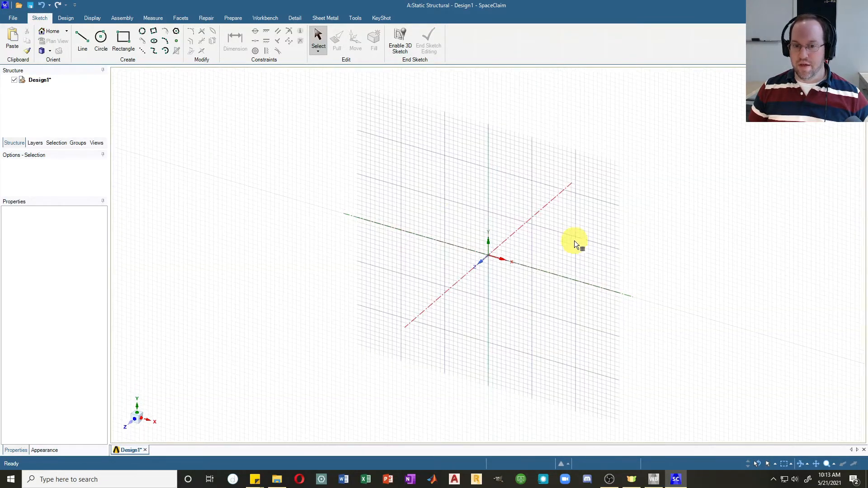
pyautogui.click(569, 227)
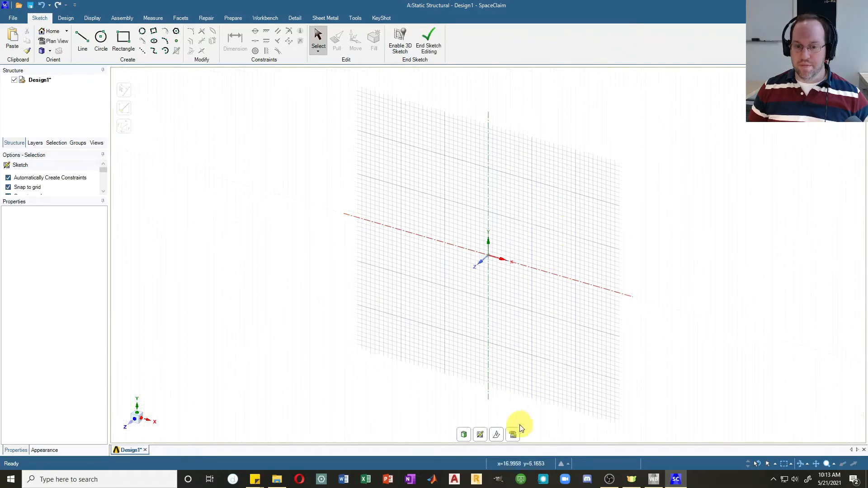
pyautogui.click(514, 436)
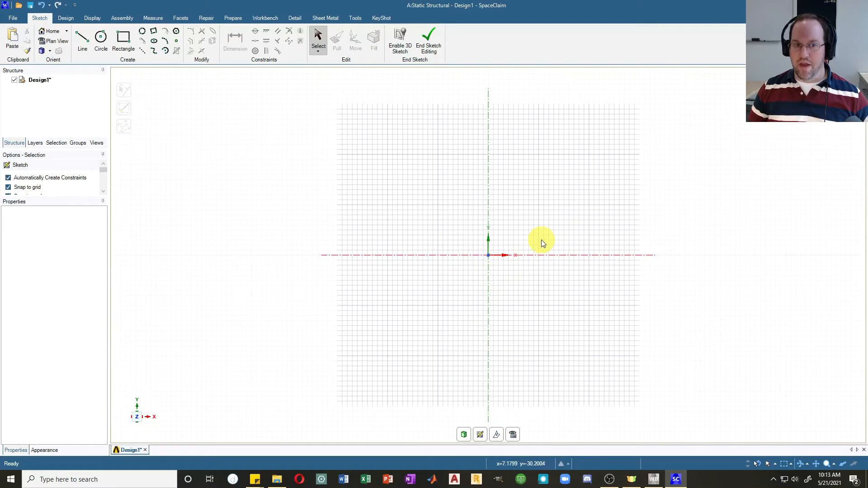
# Step: Sketch a rectangle from the origin, 2000 mm long along X and 200 mm high along Y
pyautogui.click(125, 44)
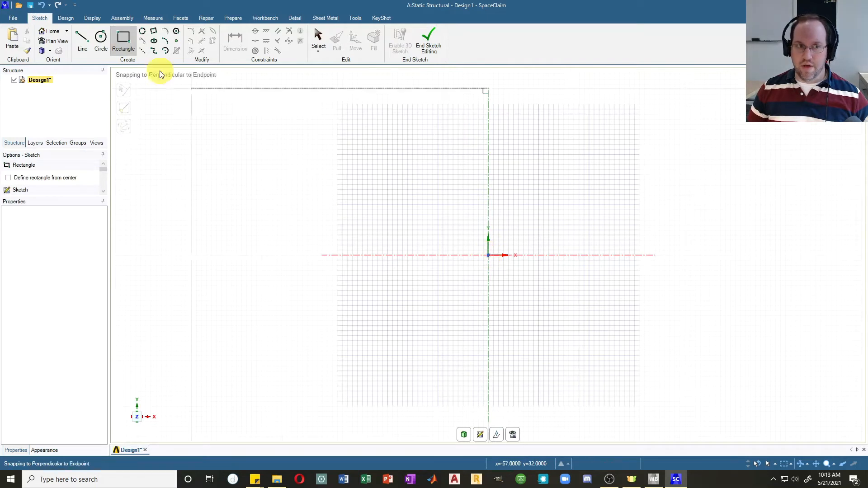
pyautogui.click(488, 256)
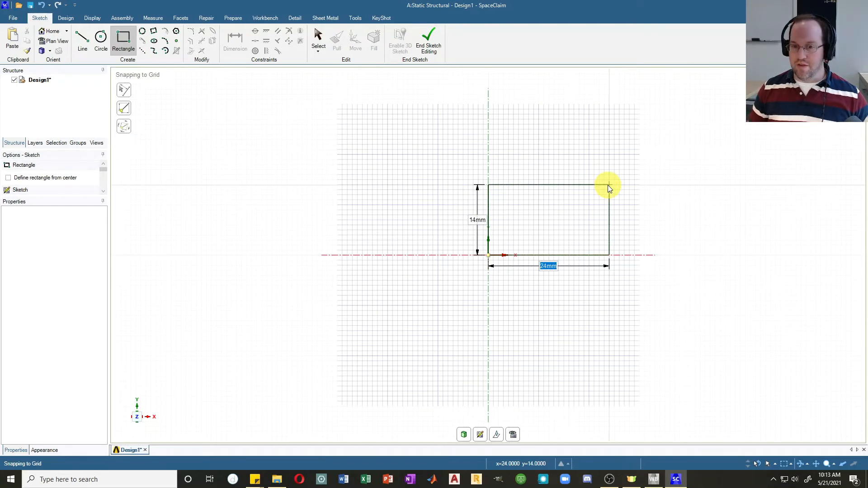
pyautogui.write('2000')
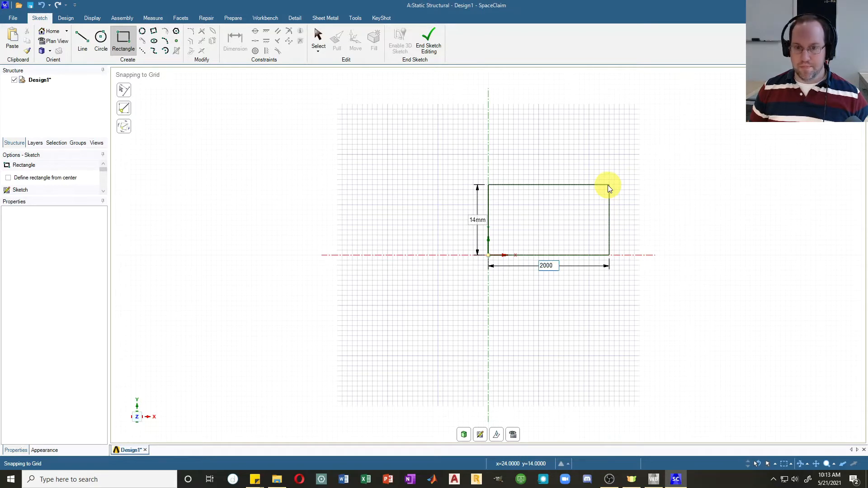
pyautogui.press('Return')
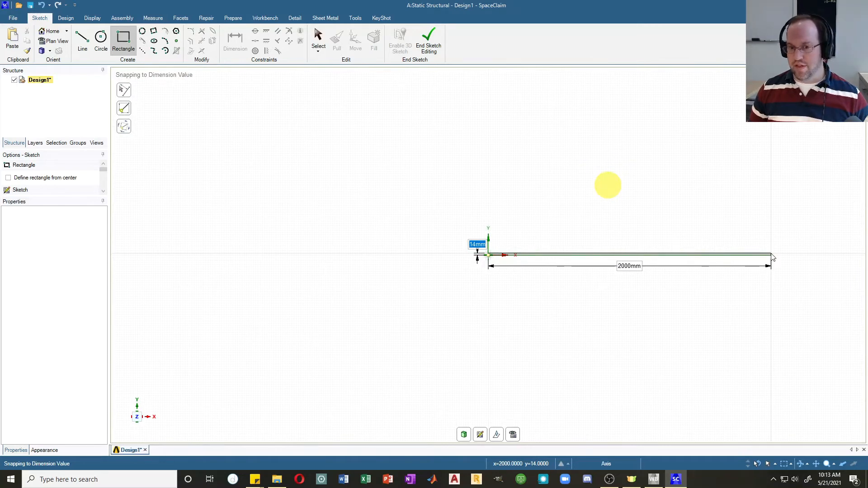
pyautogui.write('200')
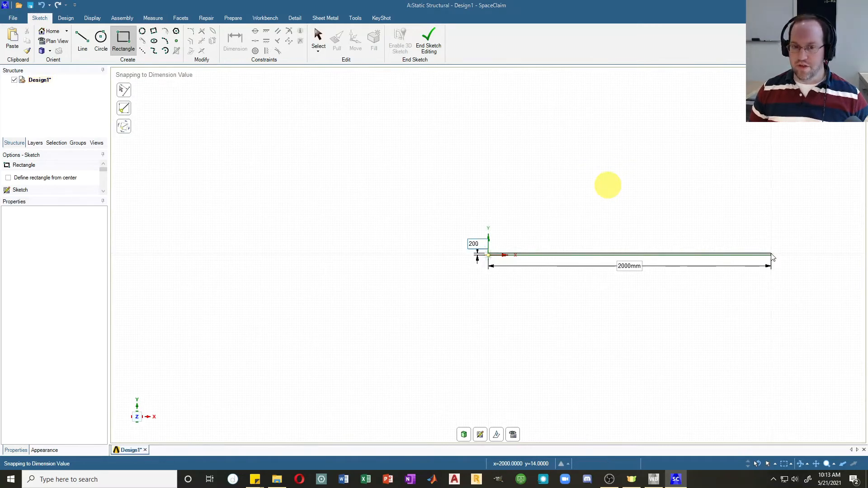
pyautogui.press('Tab')
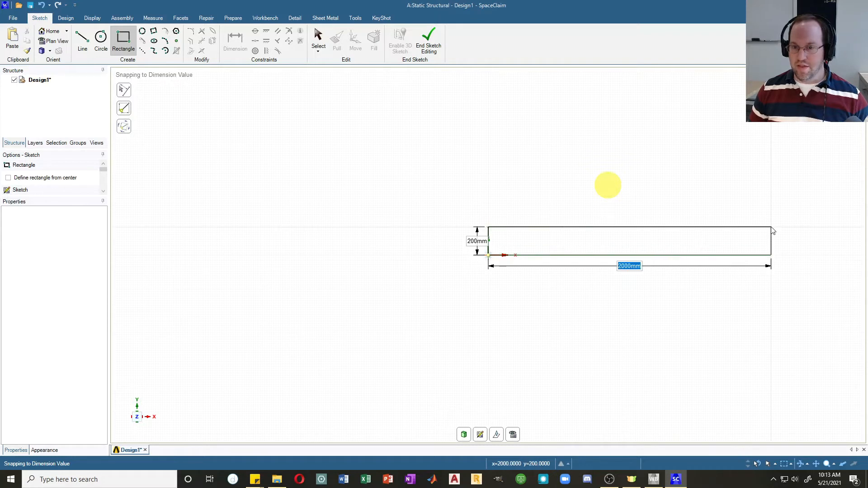
pyautogui.press('Return')
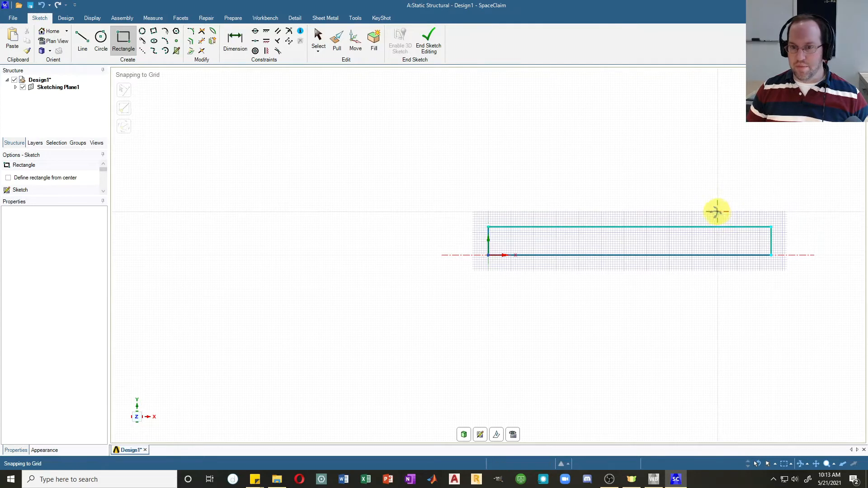
# Step: Switch from sketching to 3D mode to turn the rectangle into a surface, shown at an oblique angle
pyautogui.moveTo(717, 210); pyautogui.dragTo(691, 215, button='middle')
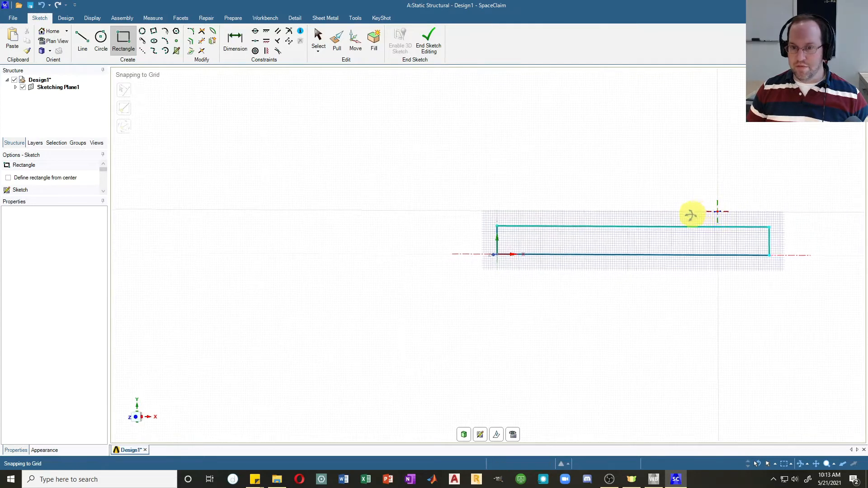
pyautogui.click(464, 435)
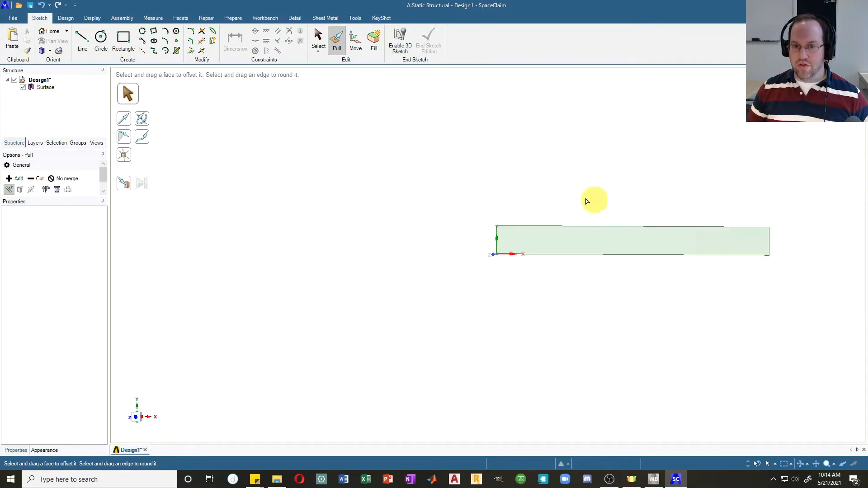
pyautogui.moveTo(615, 212); pyautogui.dragTo(519, 258, button='middle')
pyautogui.moveTo(605, 226)
pyautogui.keyDown('shift'); pyautogui.mouseDown(button='middle')
pyautogui.moveTo(461, 226)
pyautogui.moveTo(661, 198)
pyautogui.moveTo(628, 223)
pyautogui.moveTo(583, 231)
pyautogui.moveTo(593, 229)
pyautogui.mouseUp(button='middle'); pyautogui.keyUp('shift')
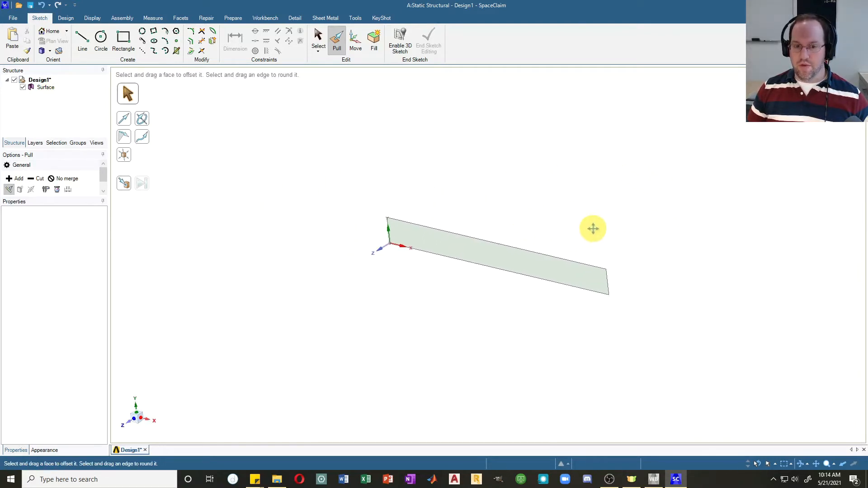
# Step: Pull the rectangular face along positive Z into a solid beam 100 mm thick
pyautogui.click(498, 254)
pyautogui.scroll(5, 500, 258)
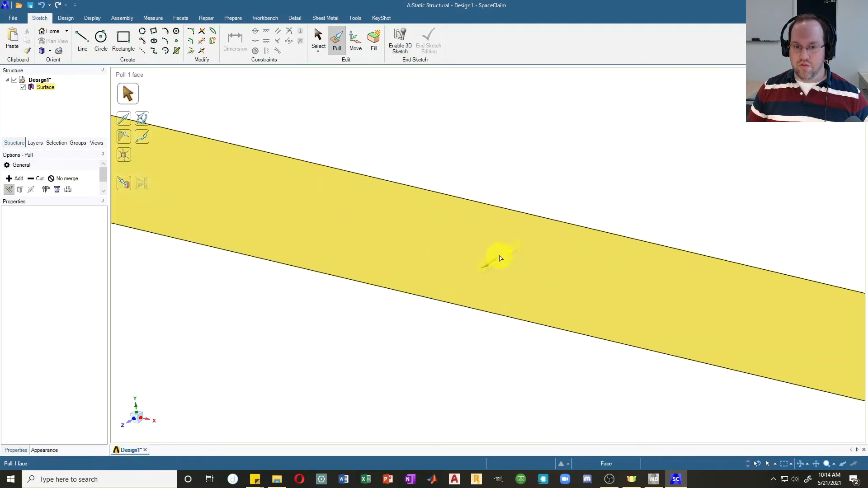
pyautogui.scroll(-3, 500, 260)
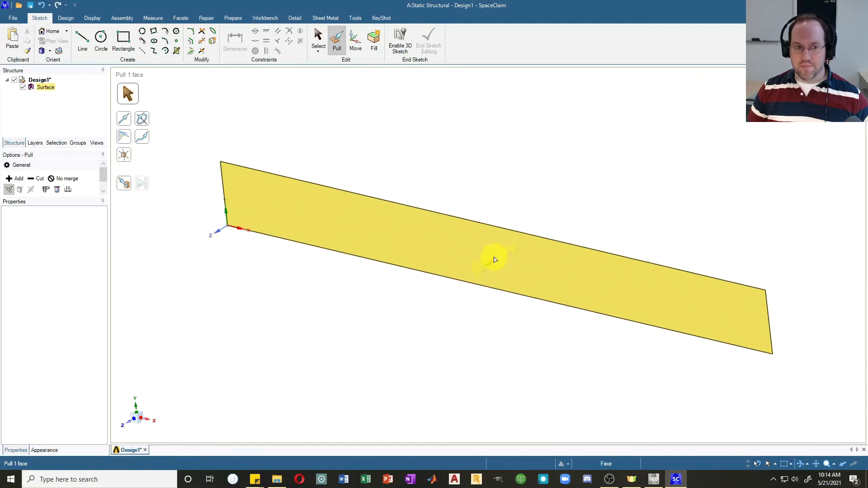
pyautogui.scroll(-1, 498, 263)
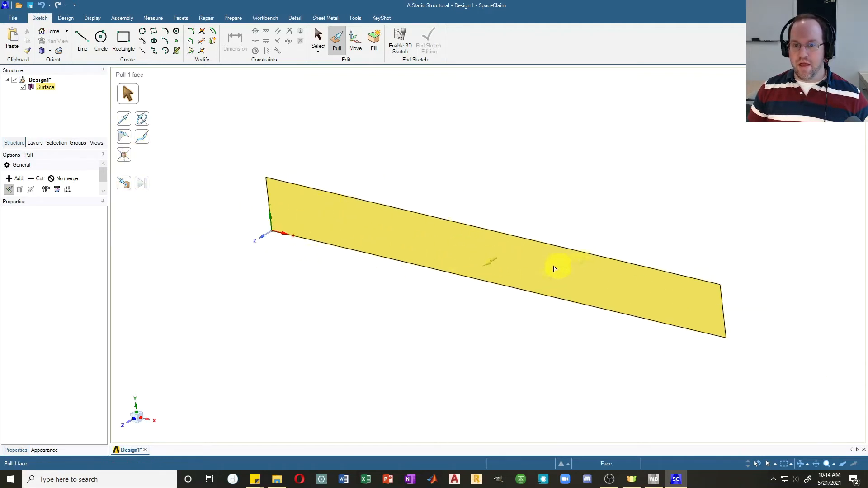
pyautogui.click(514, 201)
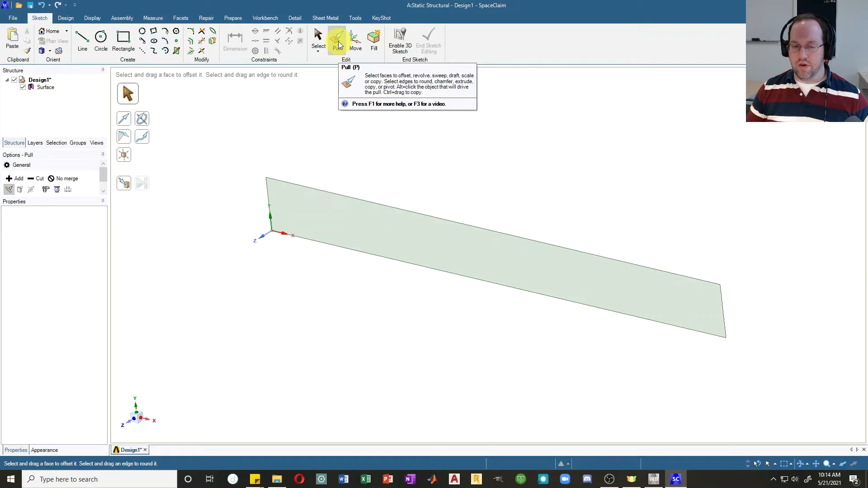
pyautogui.click(471, 266)
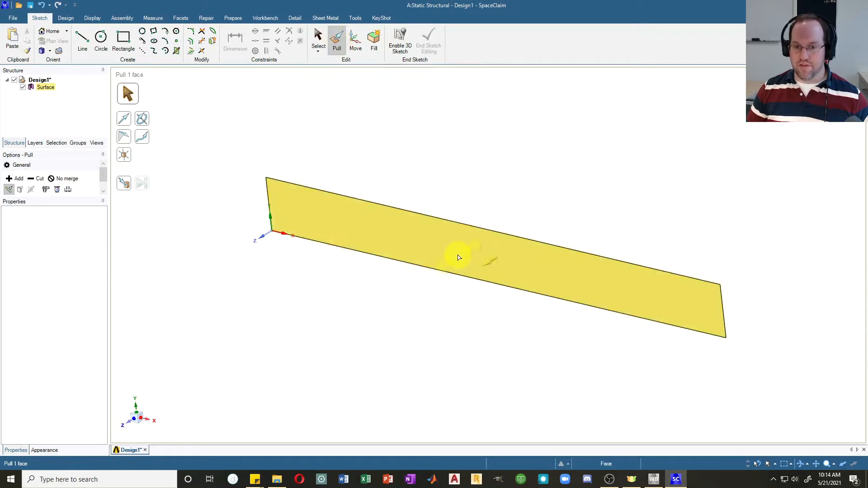
pyautogui.click(459, 258)
pyautogui.moveTo(489, 265); pyautogui.dragTo(440, 295)
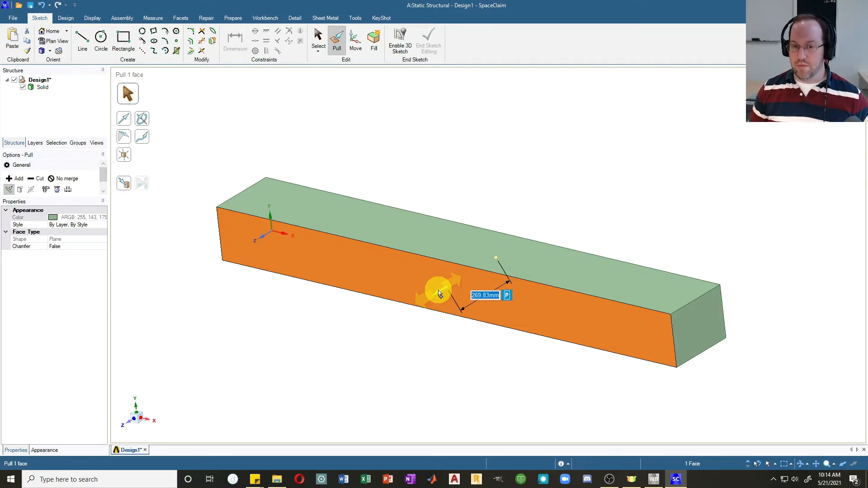
pyautogui.write('100')
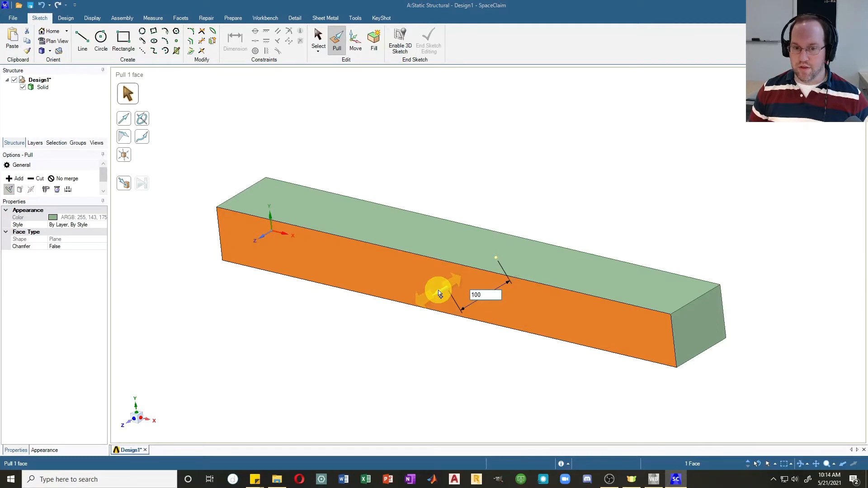
pyautogui.press('Return')
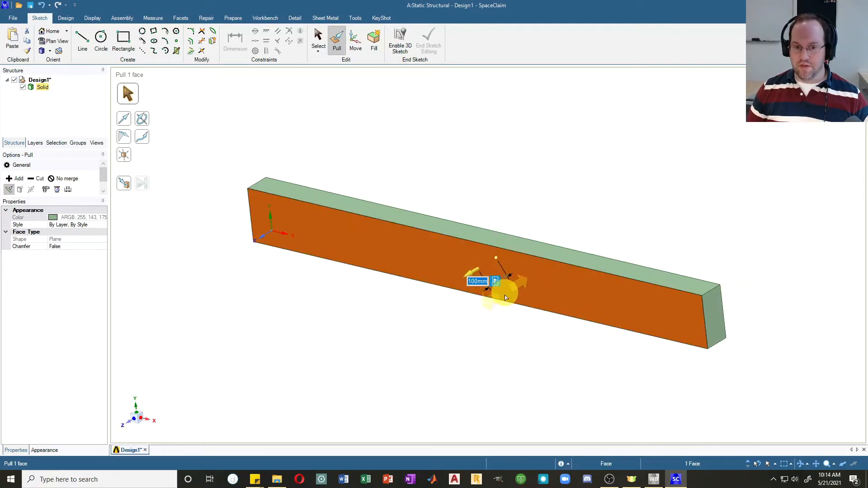
# Step: Split the beam's top face across its width at 900 mm from the end at the origin
pyautogui.click(506, 307)
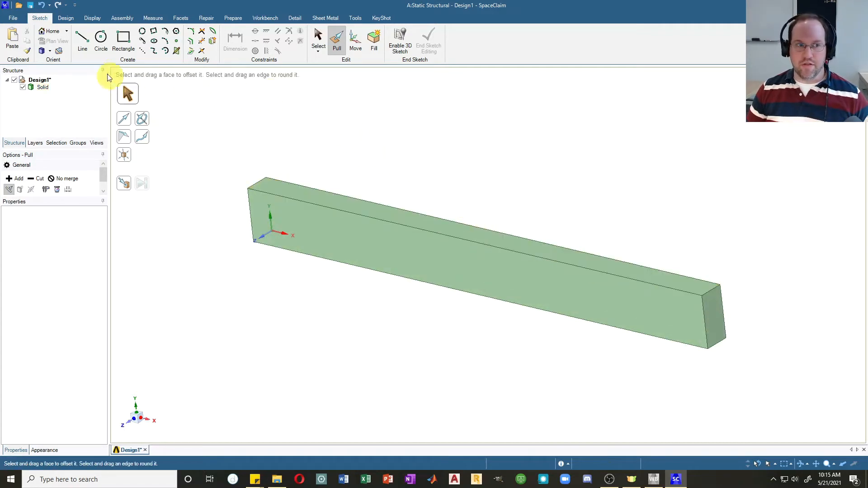
pyautogui.click(69, 19)
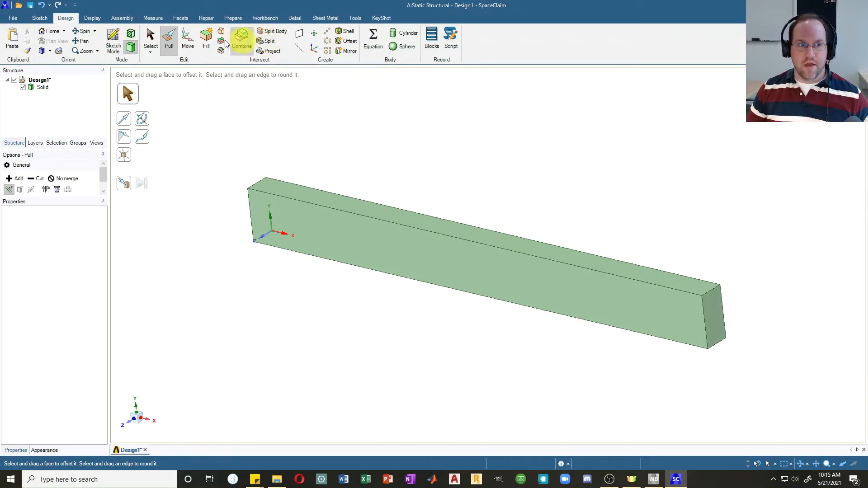
pyautogui.click(271, 41)
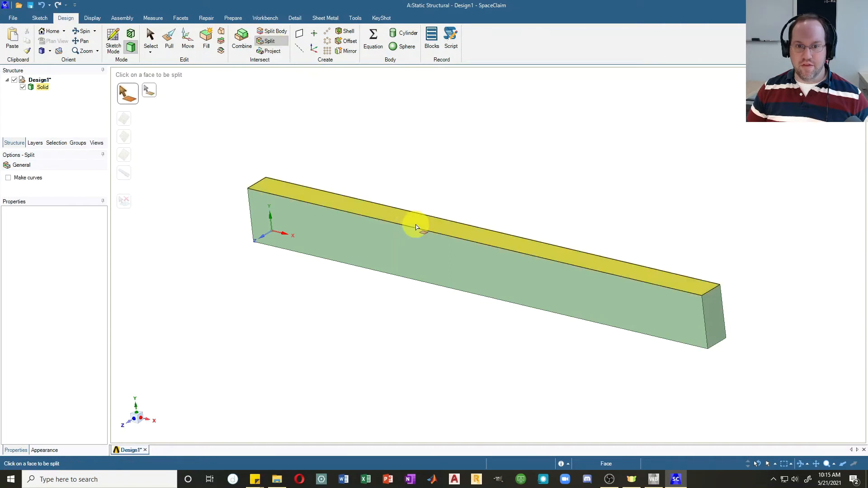
pyautogui.click(431, 231)
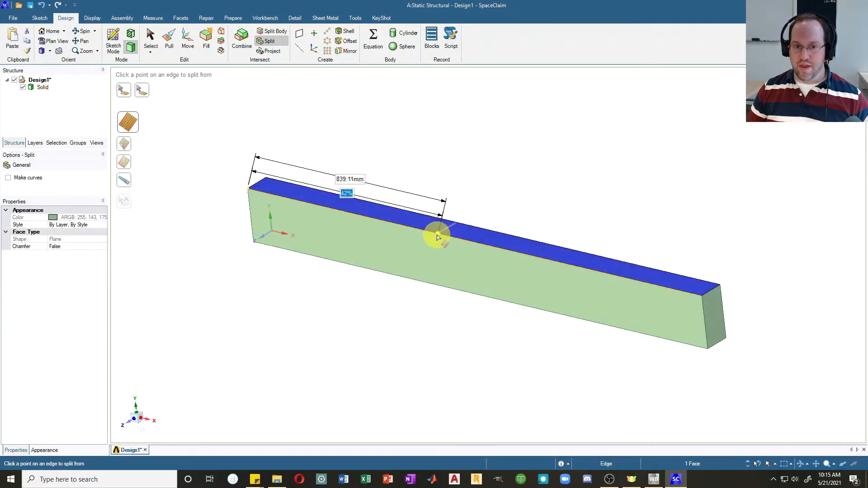
pyautogui.press('Tab')
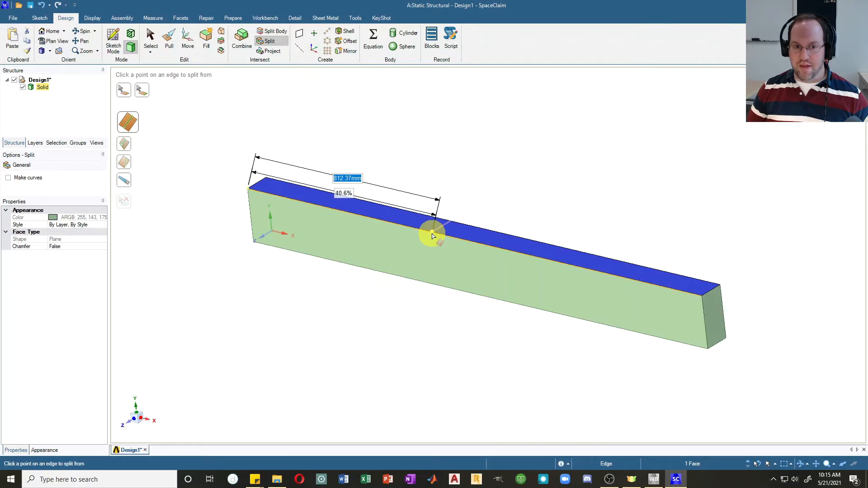
pyautogui.write('900')
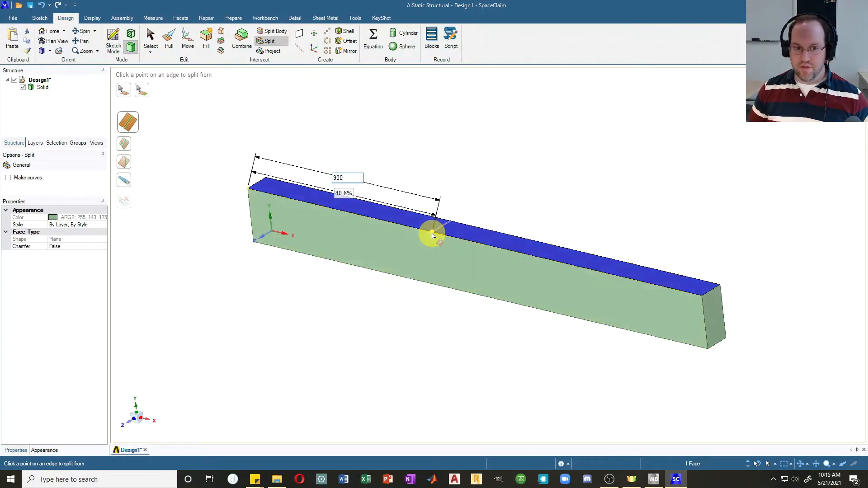
pyautogui.press('Return')
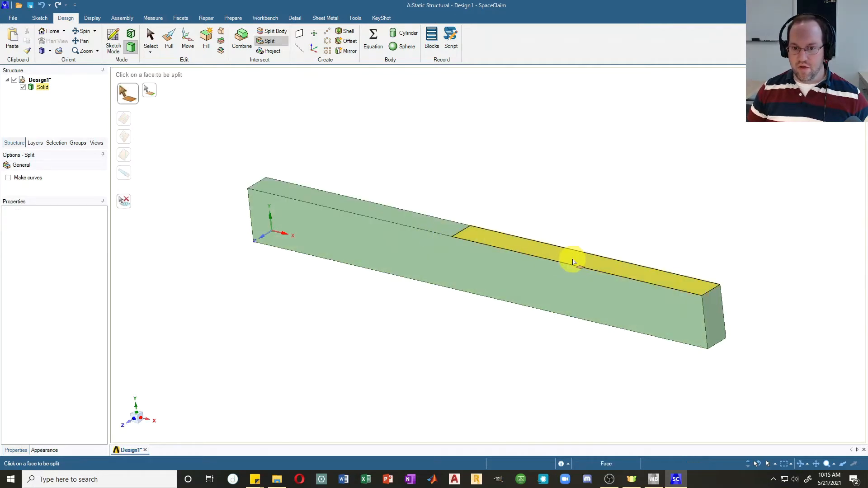
# Step: Split the remaining part of the top face 200 mm beyond the first split line
pyautogui.click(571, 261)
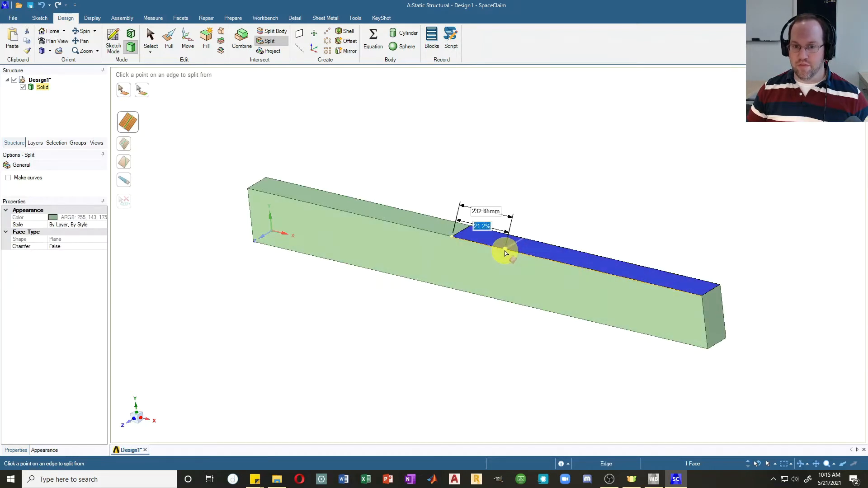
pyautogui.press('Tab')
pyautogui.write('200')
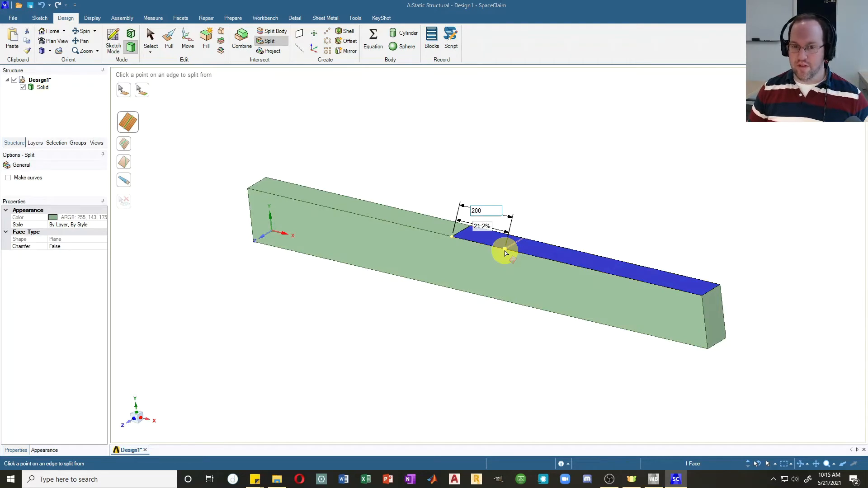
pyautogui.press('Return')
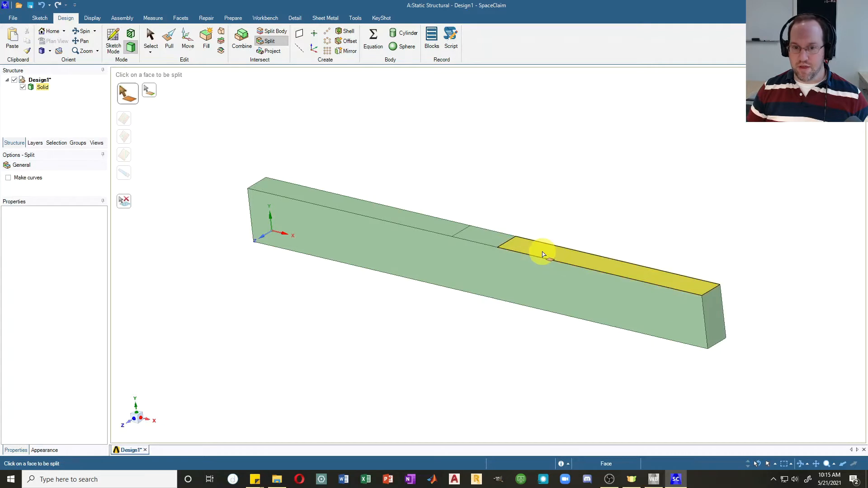
pyautogui.press('Escape')
# Step: Measure the lengths of the three front top edge segments created by the two splits
pyautogui.click(152, 18)
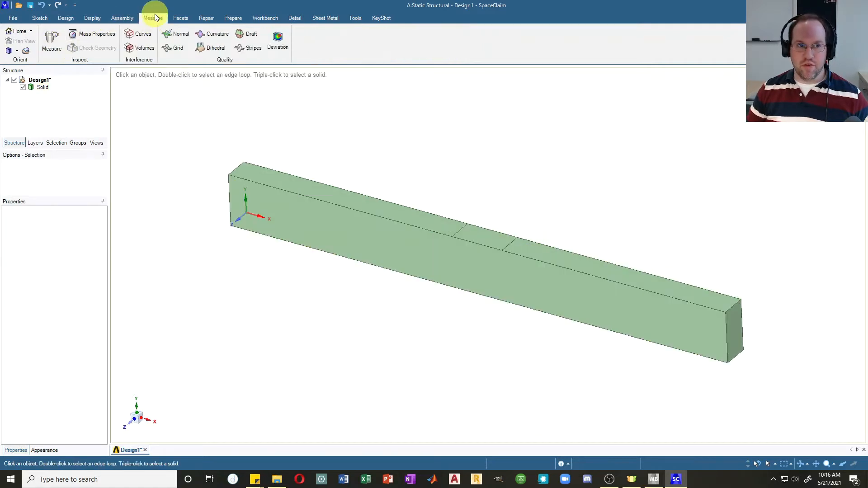
pyautogui.click(52, 41)
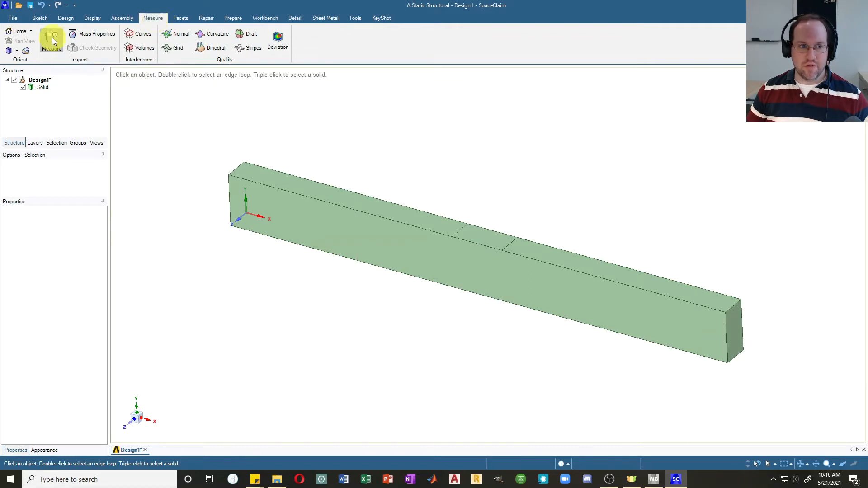
pyautogui.click(347, 209)
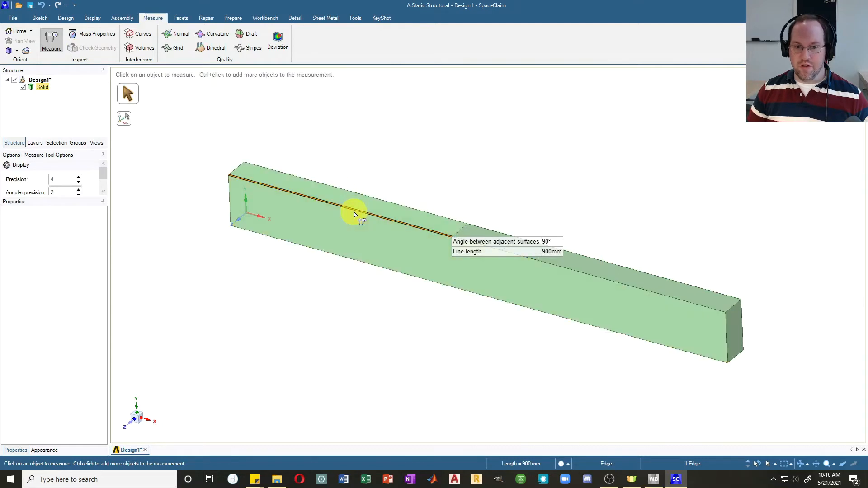
pyautogui.click(632, 290)
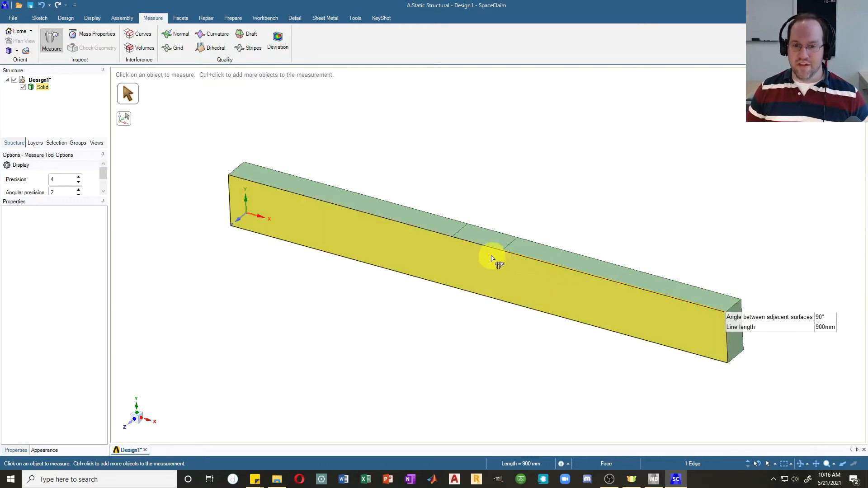
pyautogui.click(479, 249)
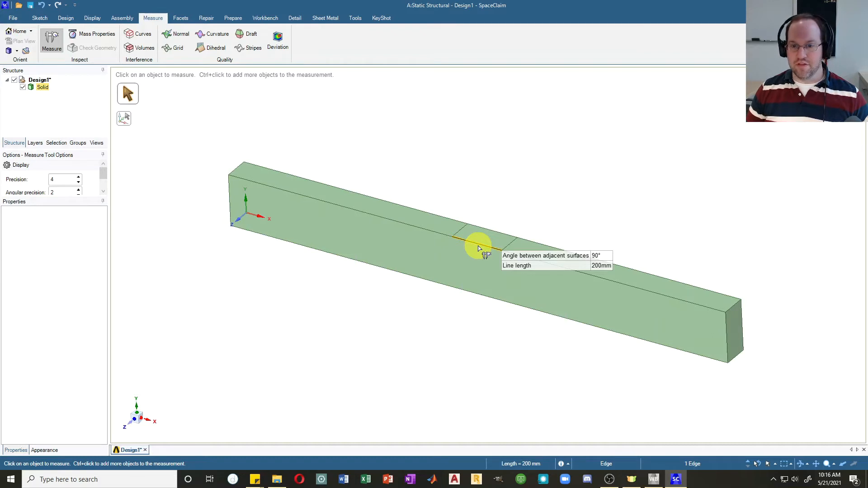
pyautogui.press('Escape')
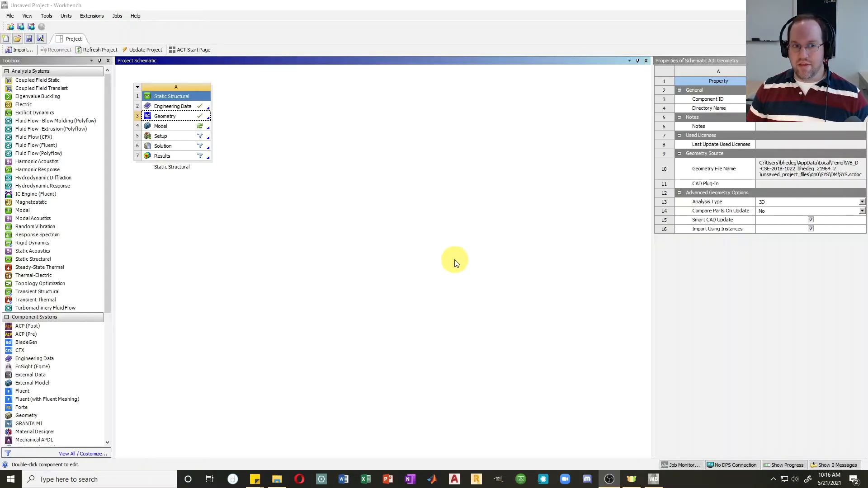
# Step: Switch to Workbench and open the Static Structural system's Model in Mechanical, showing the whole beam at an oblique angle
pyautogui.click(389, 242)
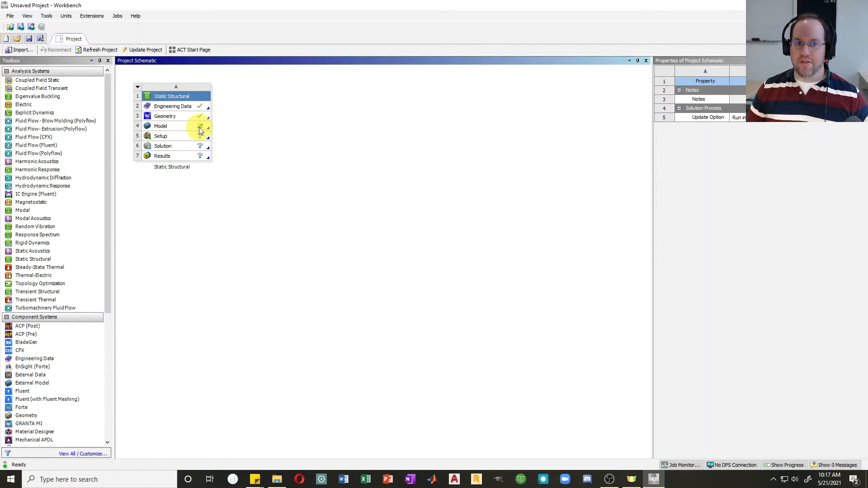
pyautogui.doubleClick(184, 128)
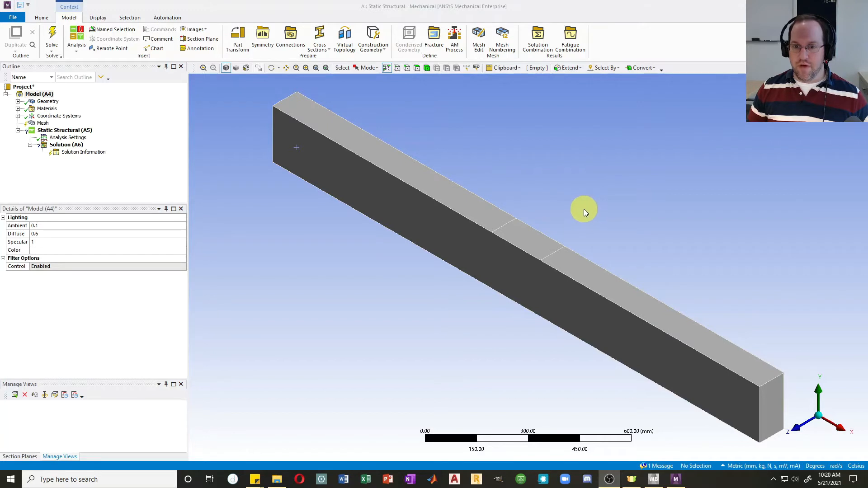
pyautogui.moveTo(584, 209)
pyautogui.mouseDown(button='middle')
pyautogui.moveTo(523, 199)
pyautogui.moveTo(615, 204)
pyautogui.moveTo(535, 211)
pyautogui.moveTo(647, 188)
pyautogui.moveTo(594, 220)
pyautogui.mouseUp(button='middle')
pyautogui.scroll(2, 563, 254)
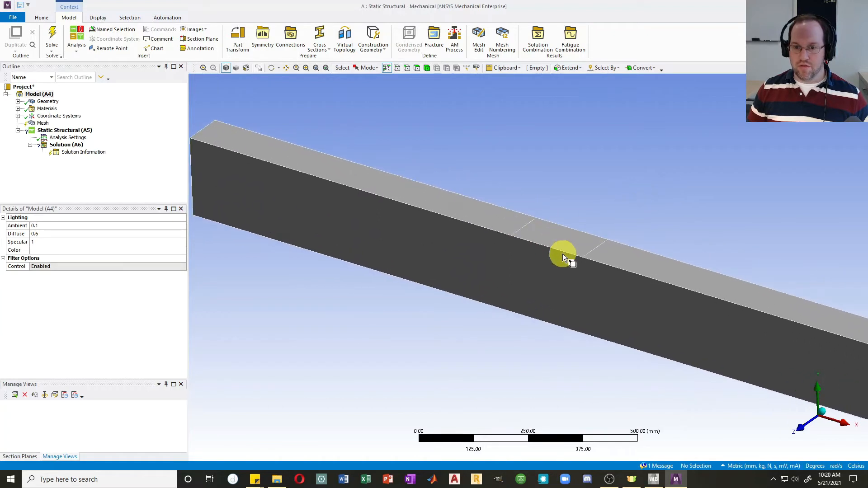
pyautogui.scroll(-3, 562, 254)
pyautogui.scroll(2, 560, 254)
pyautogui.scroll(-2, 558, 254)
pyautogui.scroll(2, 559, 254)
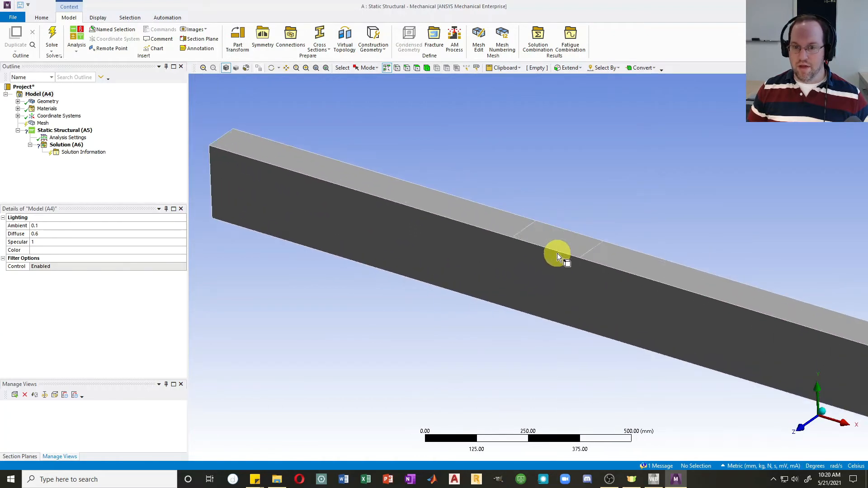
pyautogui.scroll(-3, 558, 253)
pyautogui.scroll(2, 558, 253)
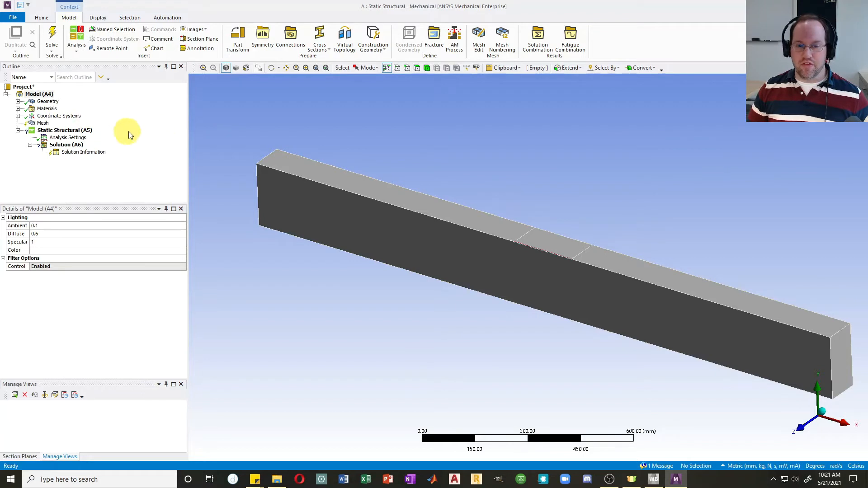
# Step: Examine the solid body's material assignment and the Structural Steel material entry
pyautogui.click(18, 103)
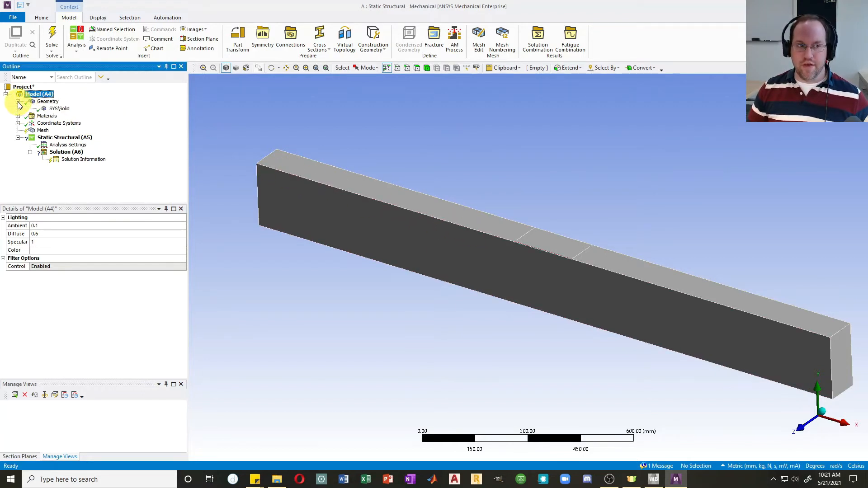
pyautogui.click(62, 110)
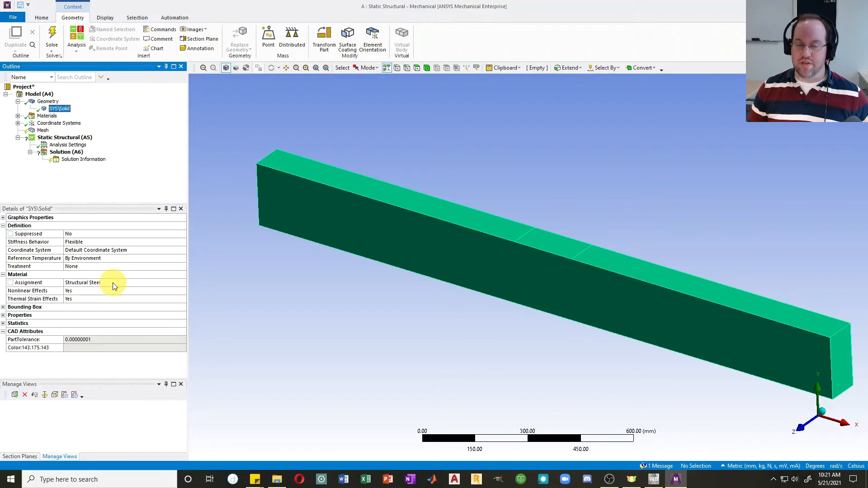
pyautogui.click(18, 117)
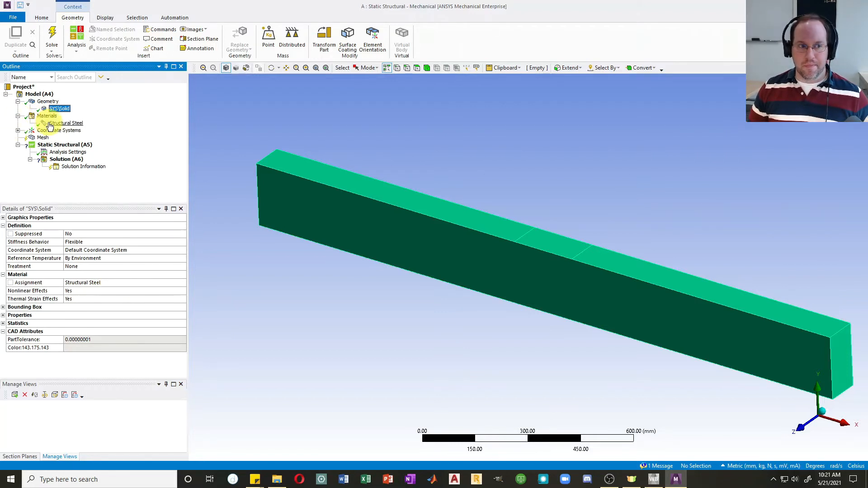
pyautogui.click(67, 123)
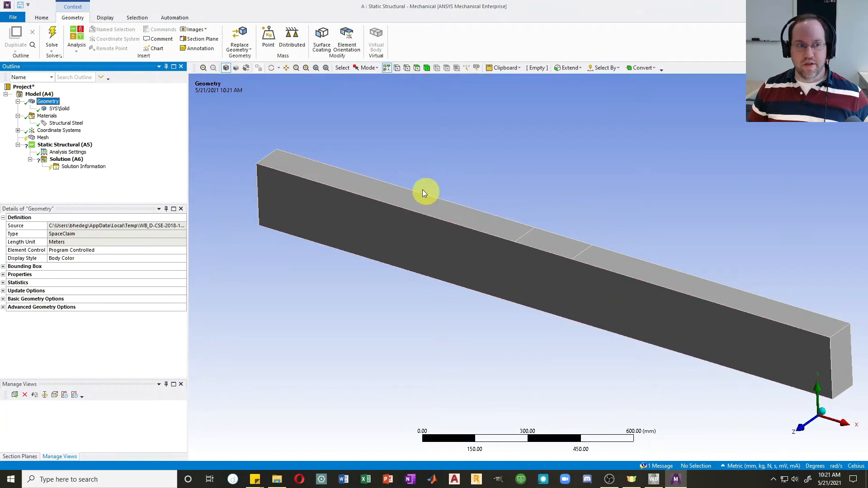
# Step: Insert a sizing control into the mesh
pyautogui.click(42, 138)
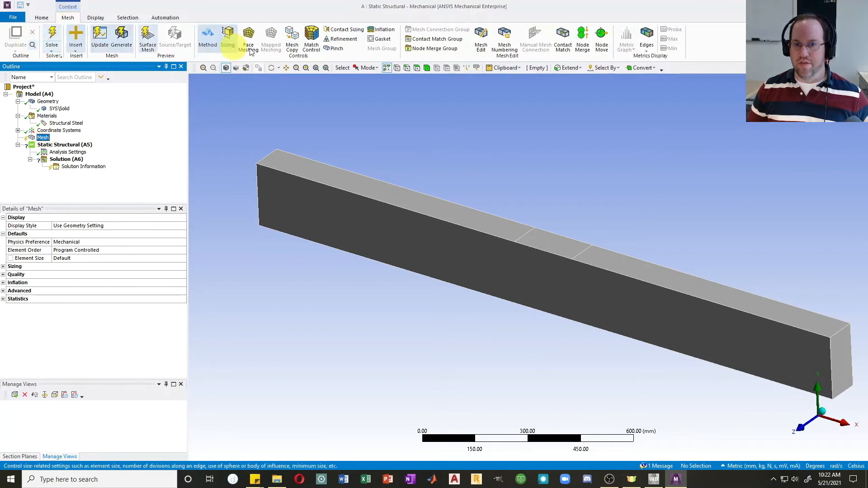
pyautogui.click(42, 19)
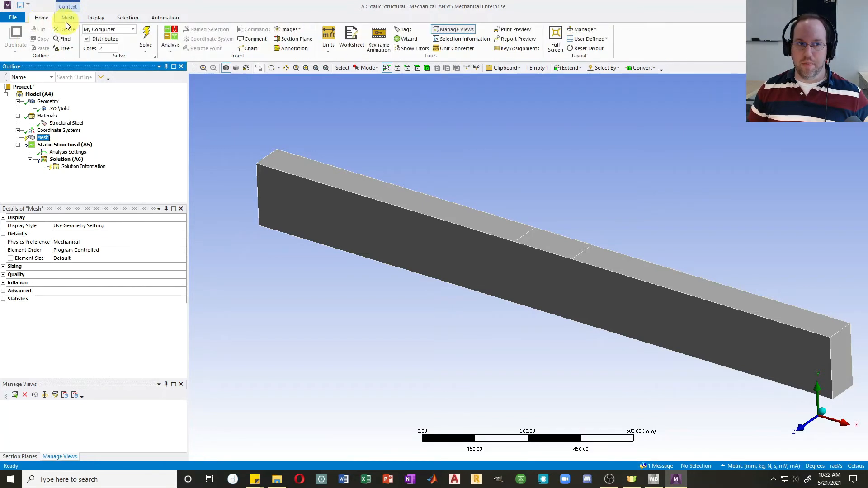
pyautogui.click(66, 17)
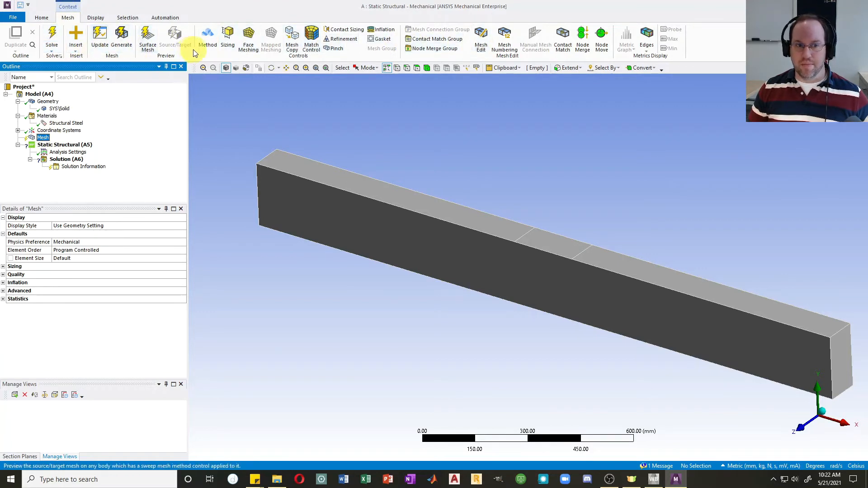
pyautogui.click(228, 38)
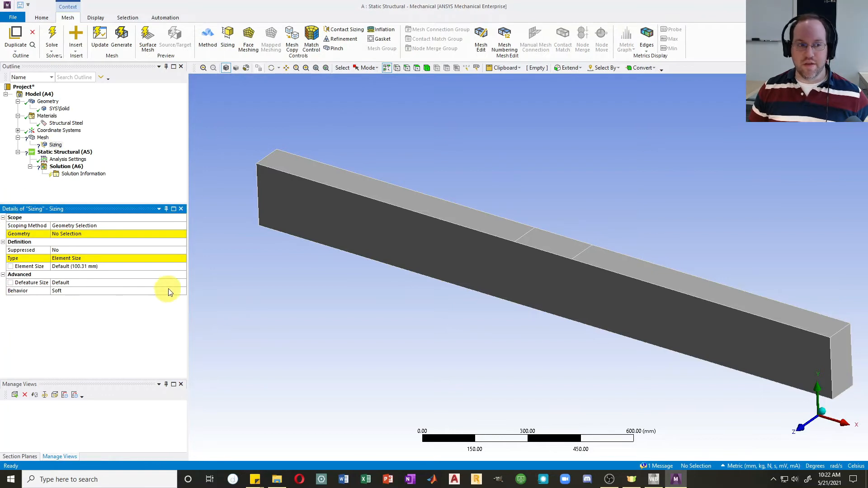
# Step: Scope the mesh sizing to the whole beam body and set its element size to 50 mm
pyautogui.click(77, 236)
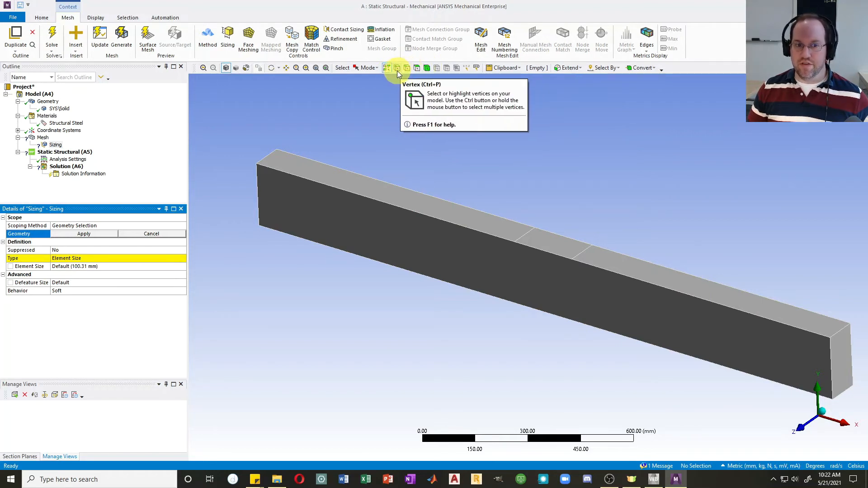
pyautogui.click(428, 68)
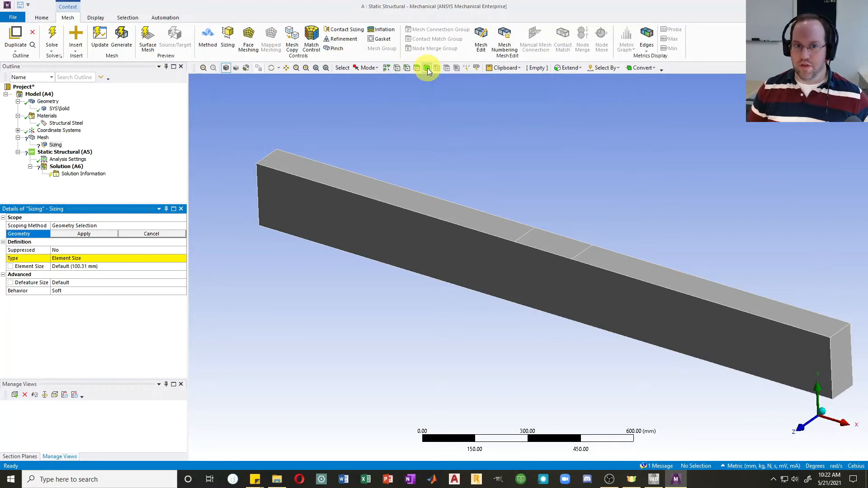
pyautogui.click(442, 252)
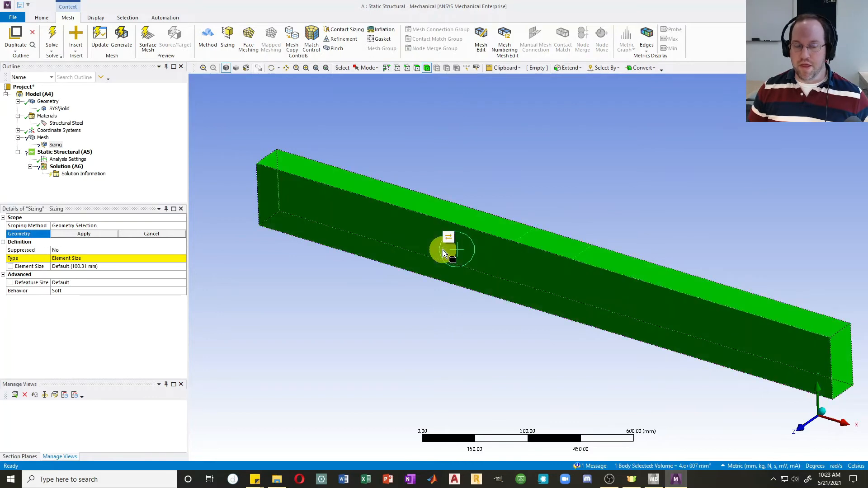
pyautogui.click(85, 235)
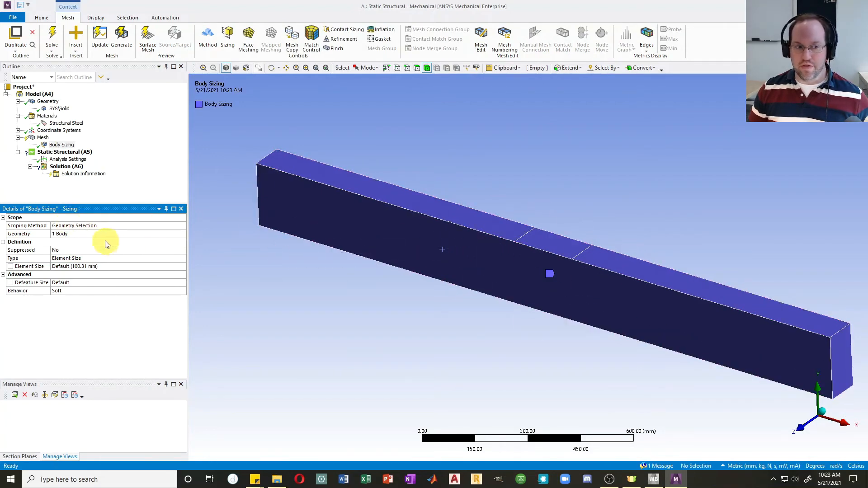
pyautogui.click(101, 267)
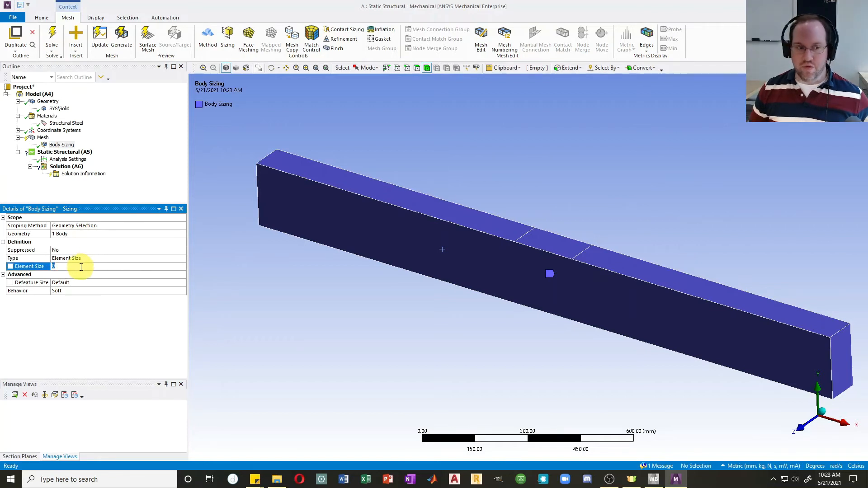
pyautogui.press('Return')
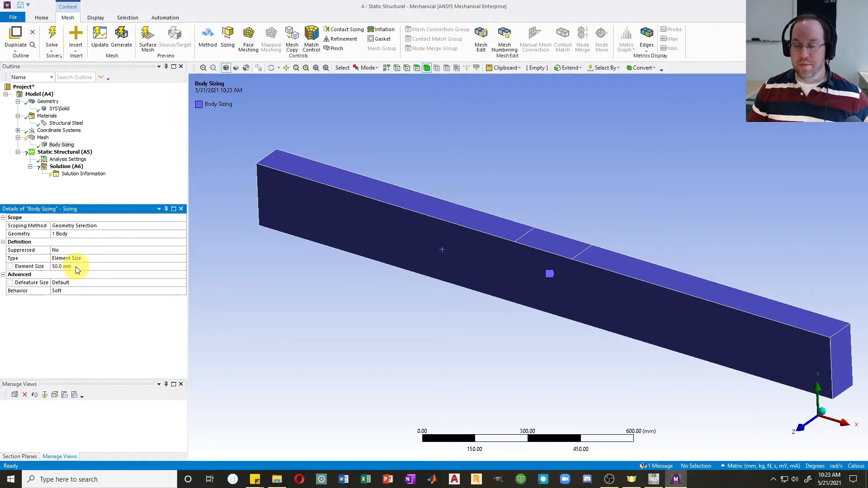
# Step: Keep the body sizing behavior at Soft and generate the beam's mesh
pyautogui.click(75, 292)
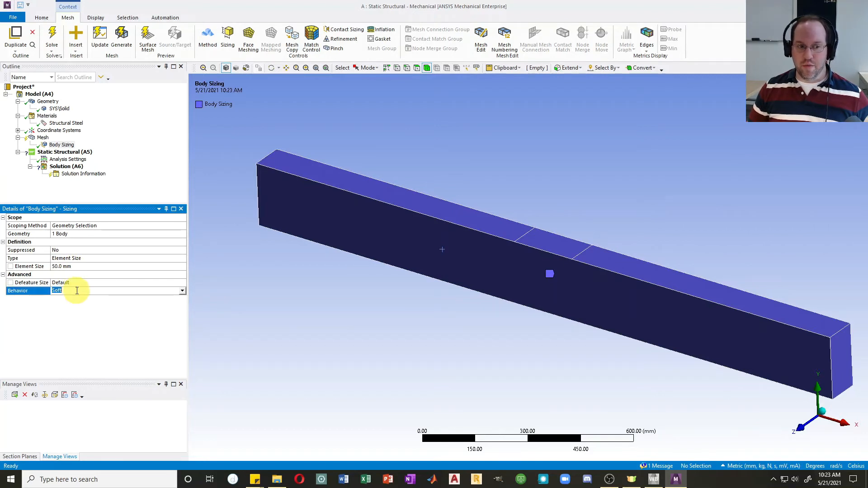
pyautogui.click(182, 292)
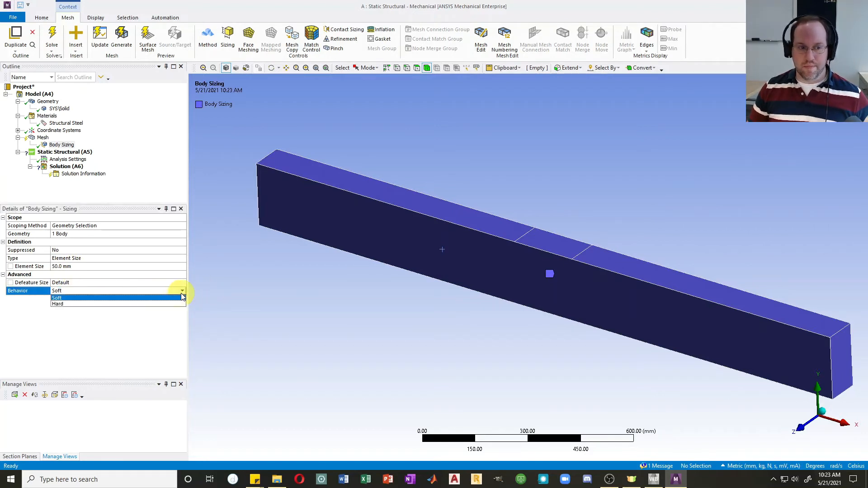
pyautogui.click(64, 297)
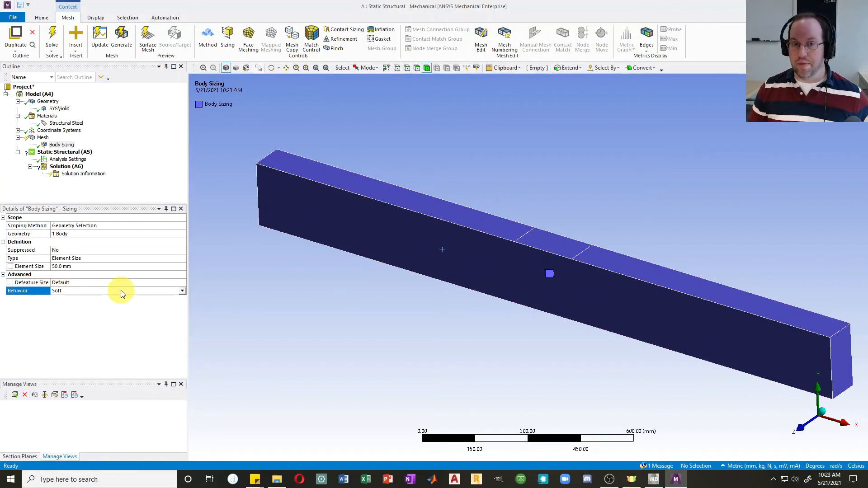
pyautogui.click(121, 38)
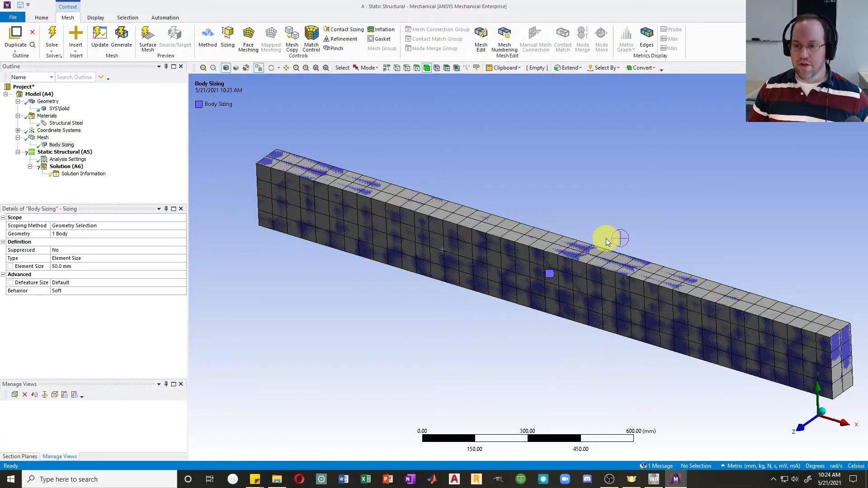
pyautogui.moveTo(542, 294); pyautogui.dragTo(299, 161, button='middle')
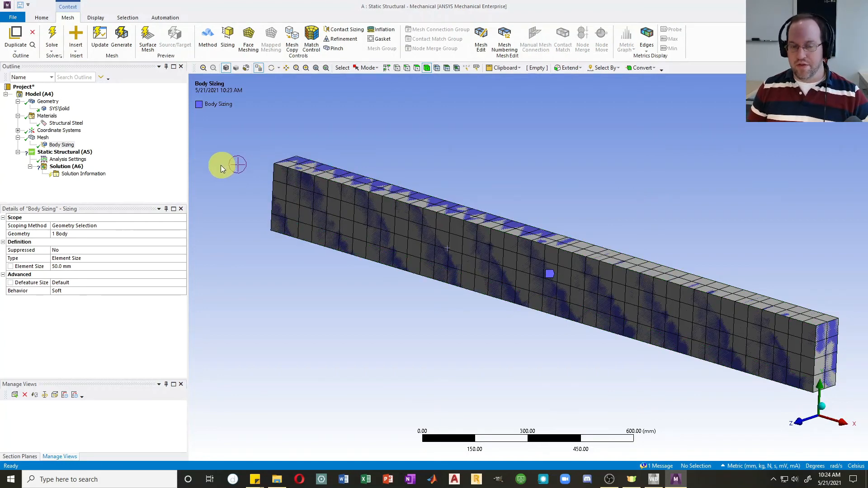
# Step: Add a fixed support to the Static Structural analysis on the beam's +X end face
pyautogui.click(50, 153)
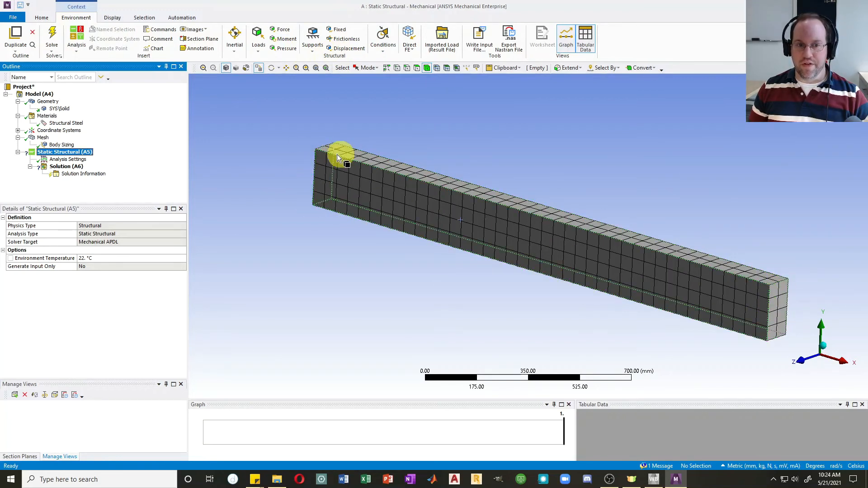
pyautogui.click(334, 28)
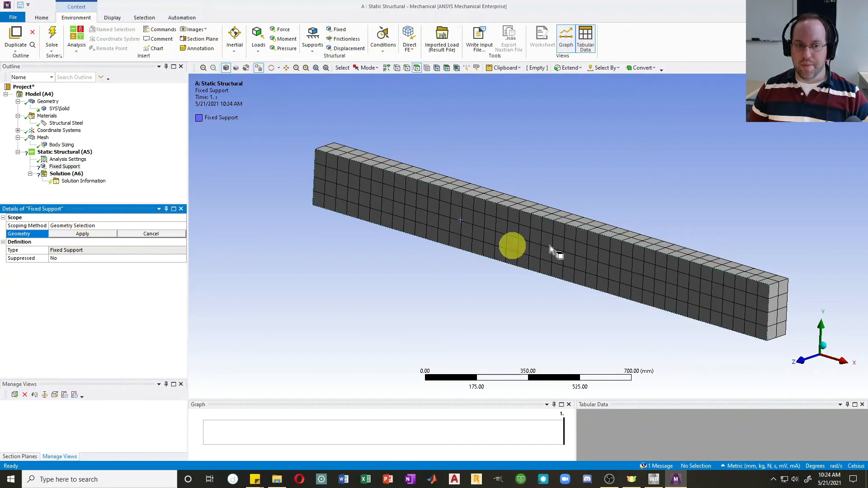
pyautogui.click(781, 316)
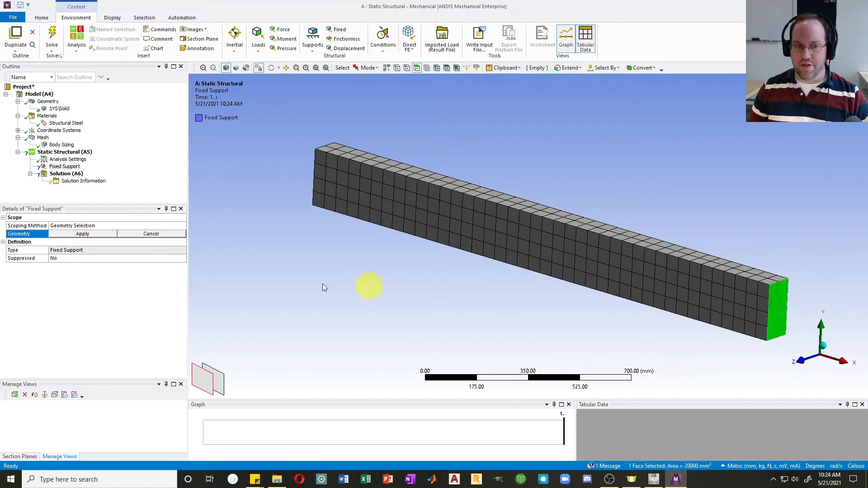
pyautogui.click(86, 235)
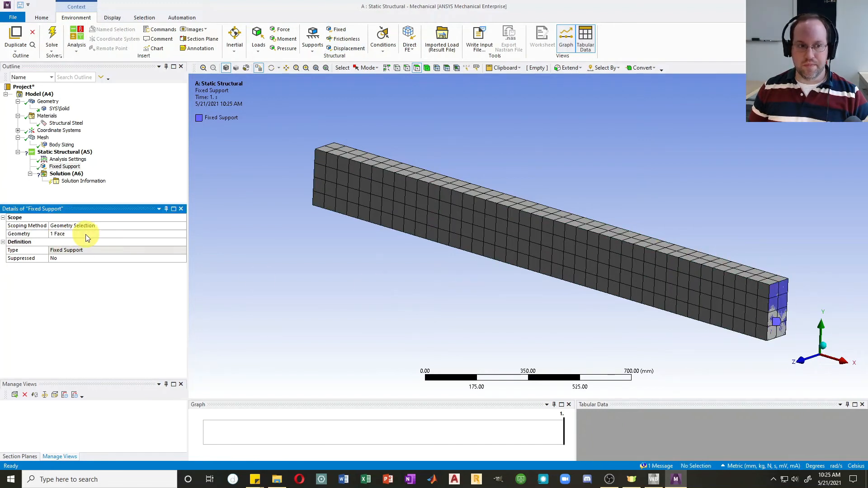
# Step: Add a second fixed support on the beam's opposite end face
pyautogui.click(339, 31)
pyautogui.moveTo(427, 227); pyautogui.dragTo(603, 241, button='middle')
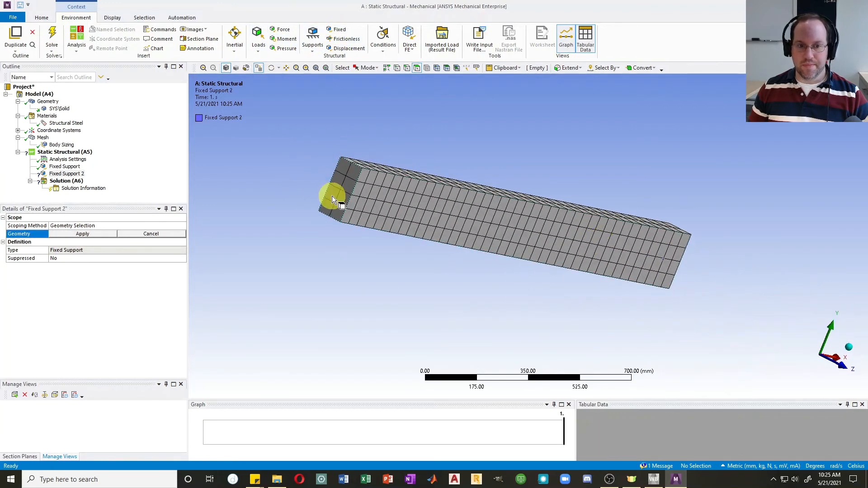
pyautogui.click(343, 197)
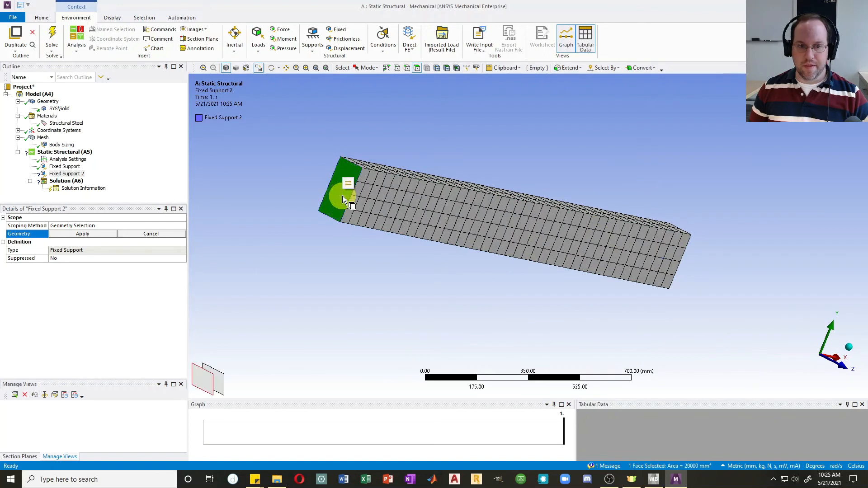
pyautogui.click(82, 233)
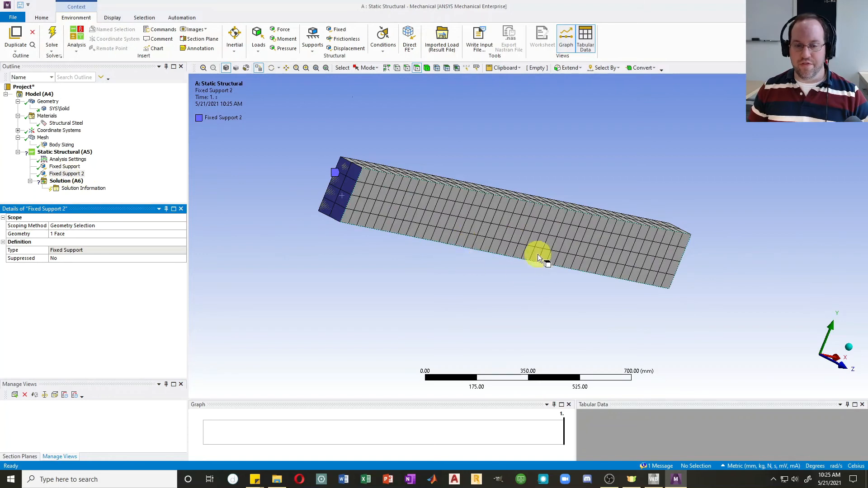
# Step: Insert a force load scoped to the central patch on the beam's top face
pyautogui.moveTo(538, 254); pyautogui.dragTo(457, 252, button='middle')
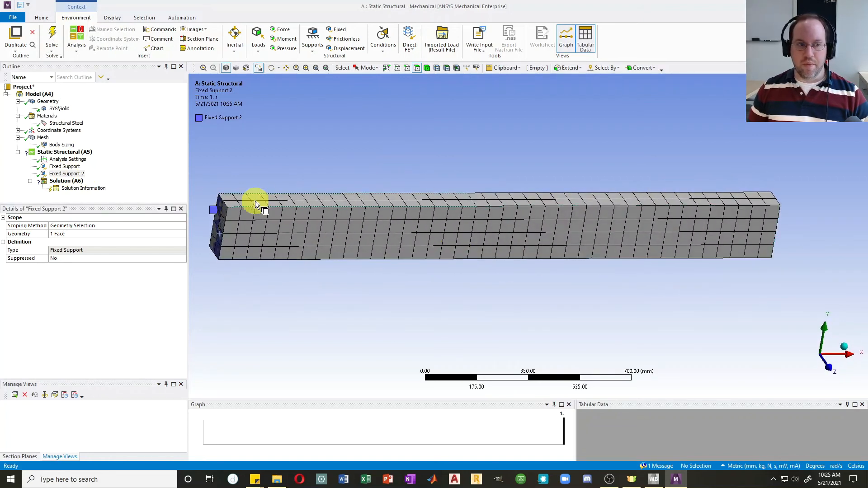
pyautogui.click(282, 32)
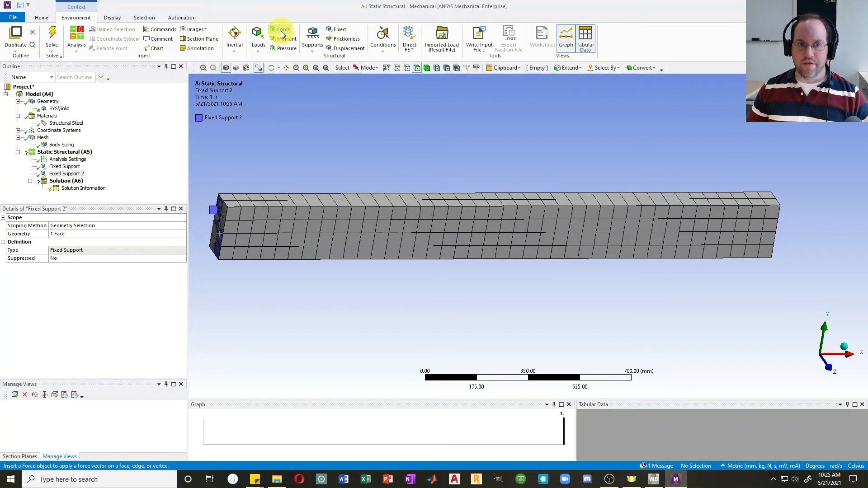
pyautogui.click(504, 200)
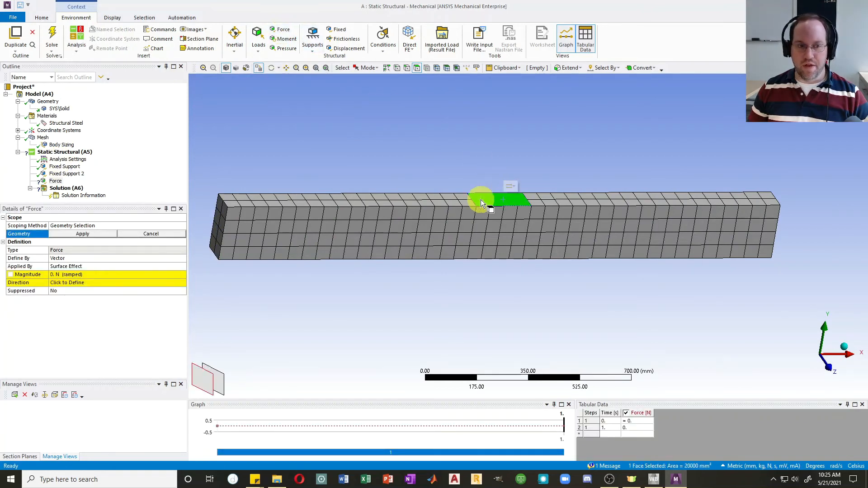
pyautogui.click(82, 234)
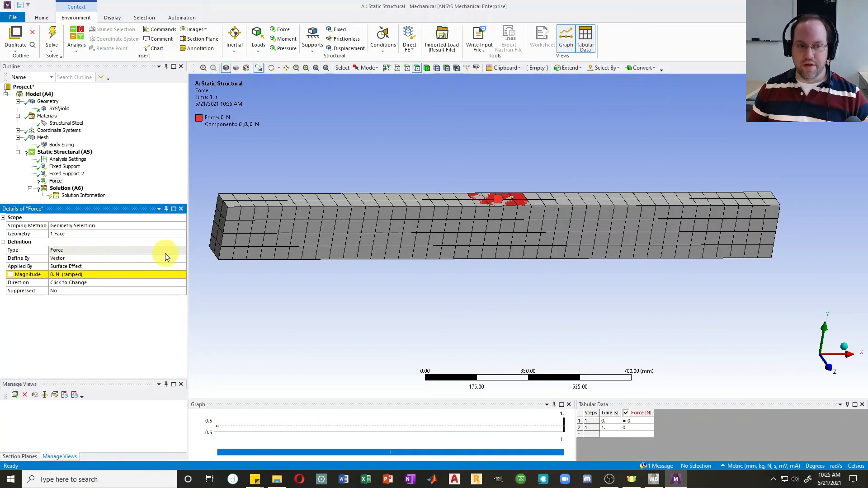
# Step: Define the force by components and set its Y component to -20000 N
pyautogui.click(180, 258)
pyautogui.click(180, 258)
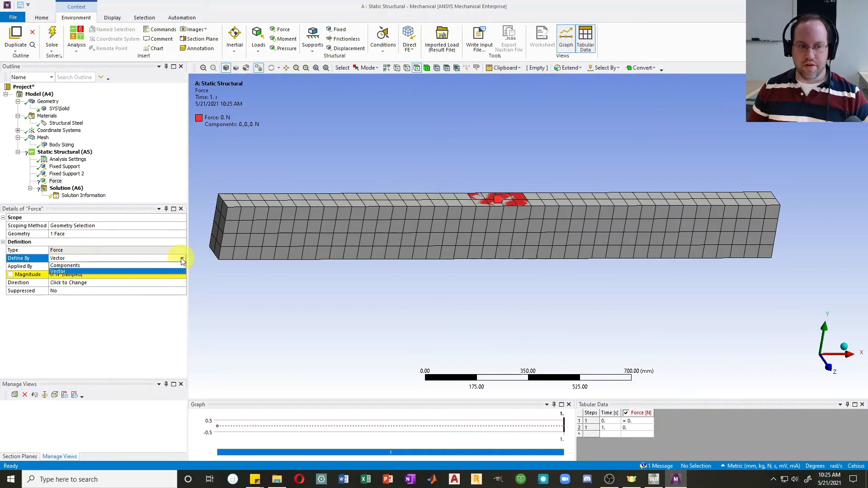
pyautogui.click(71, 266)
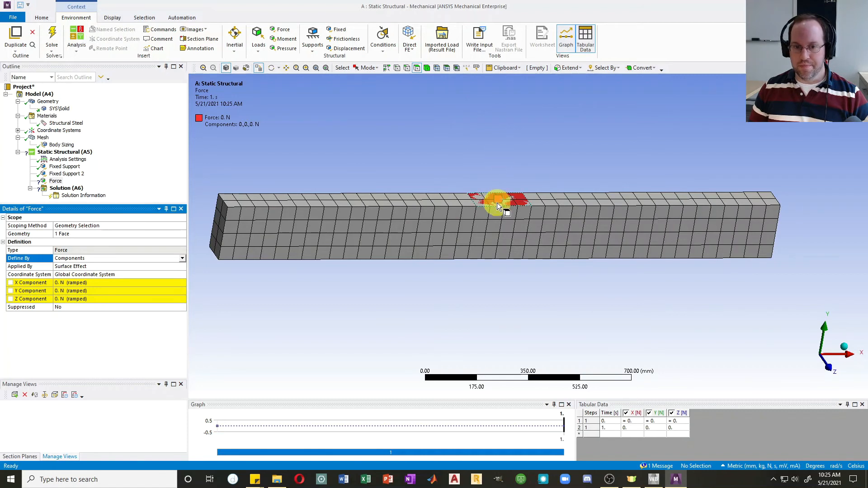
pyautogui.click(91, 292)
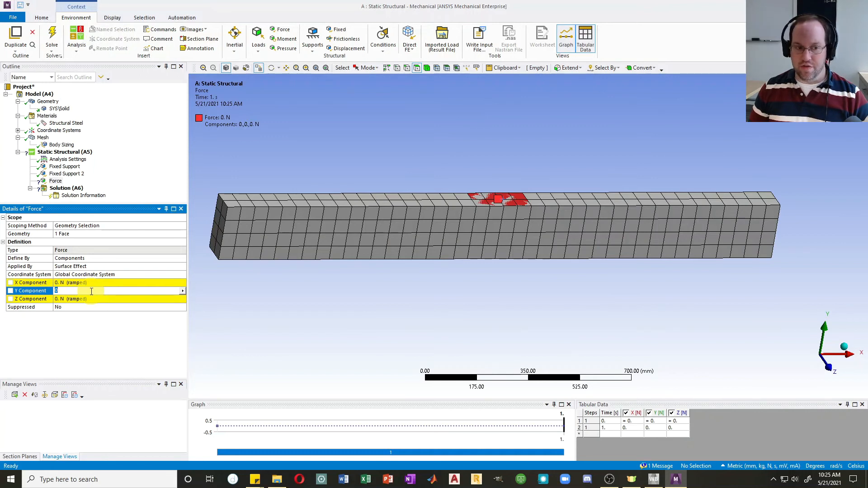
pyautogui.write('-20')
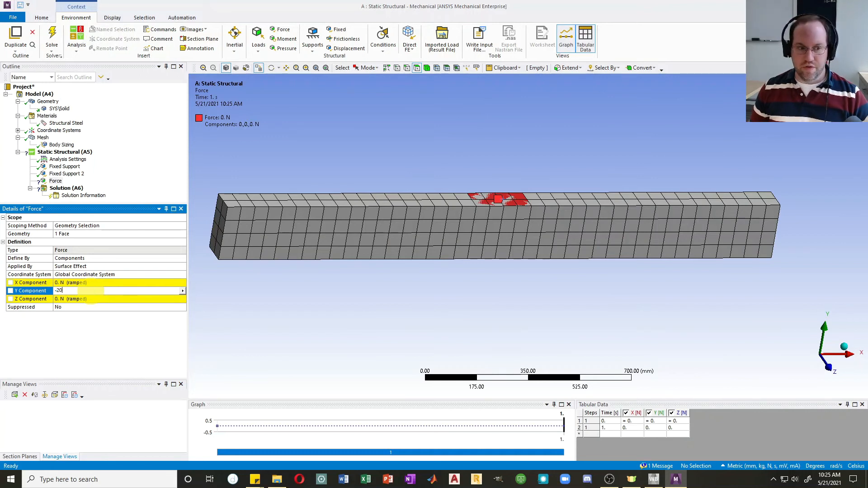
pyautogui.write('000')
pyautogui.press('Return')
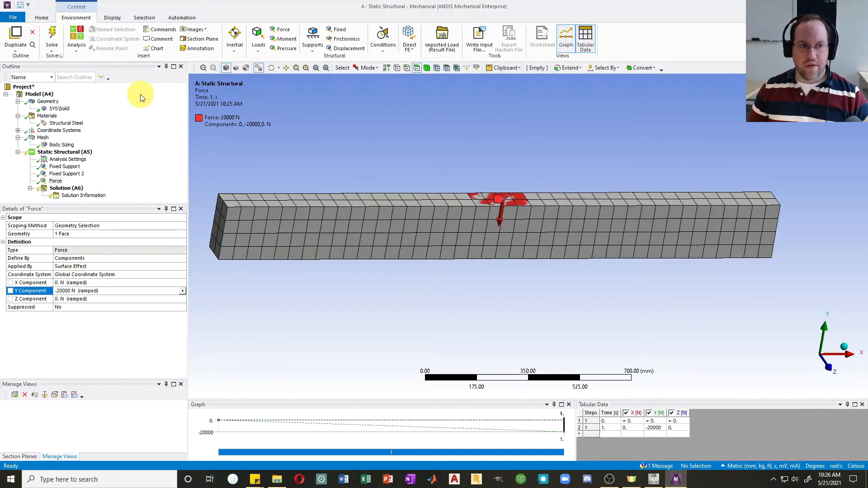
# Step: Solve the static structural analysis and insert a Total Deformation result into the solution
pyautogui.click(53, 36)
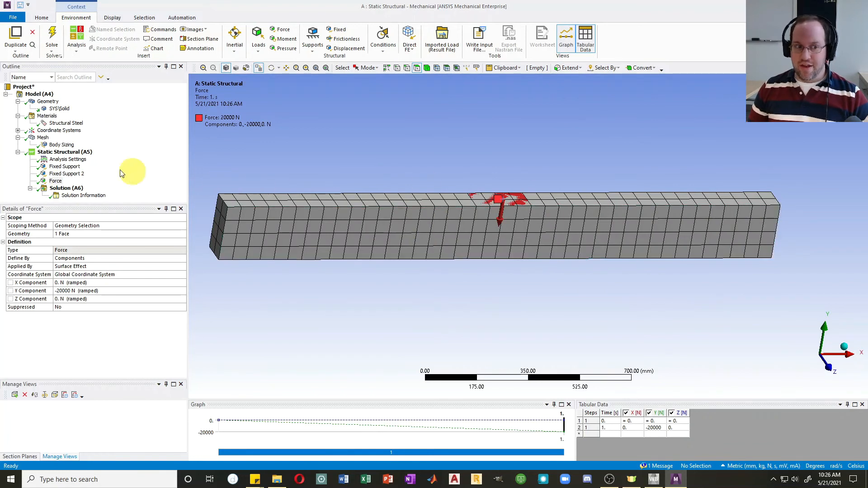
pyautogui.click(57, 188)
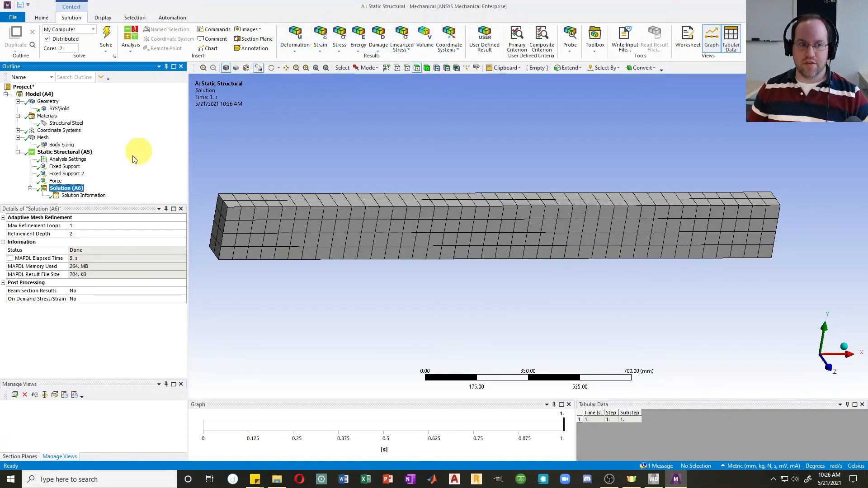
pyautogui.click(298, 48)
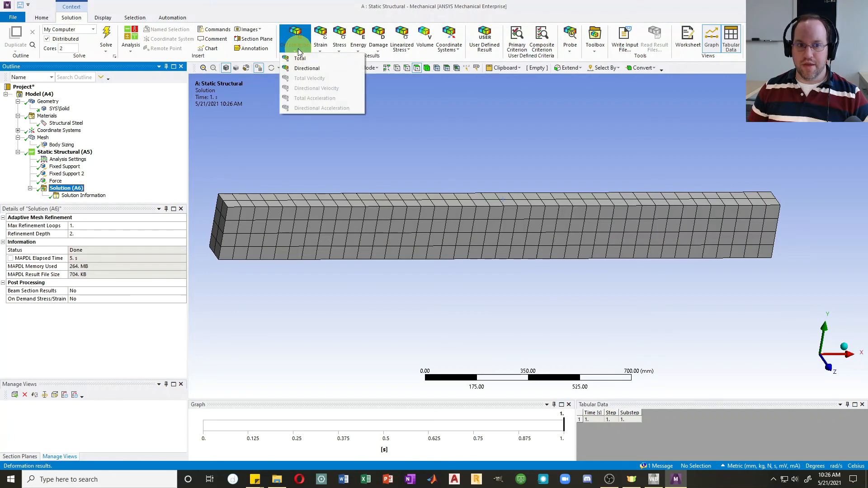
pyautogui.click(298, 60)
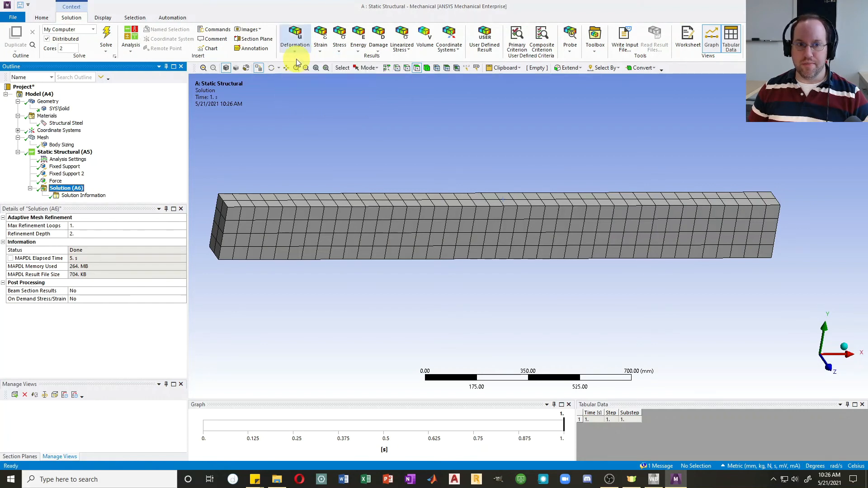
# Step: Insert Equivalent (von-Mises) and Normal Stress results, with the normal stress oriented along the X Axis
pyautogui.click(341, 47)
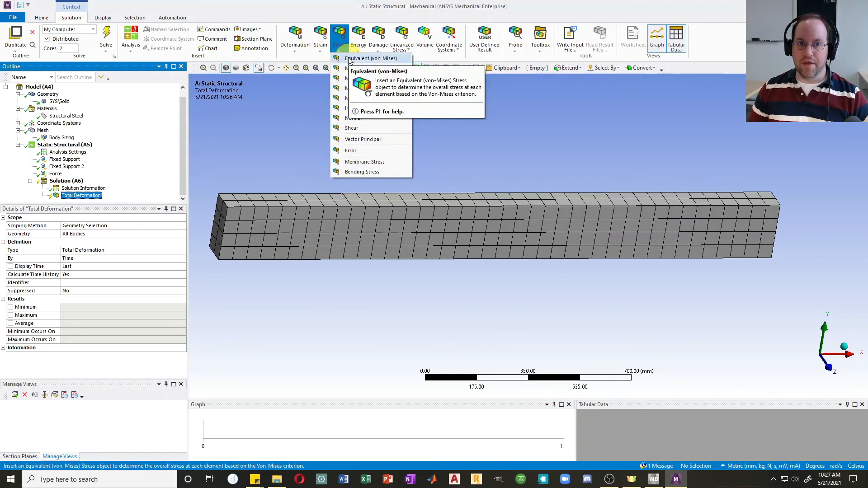
pyautogui.click(348, 59)
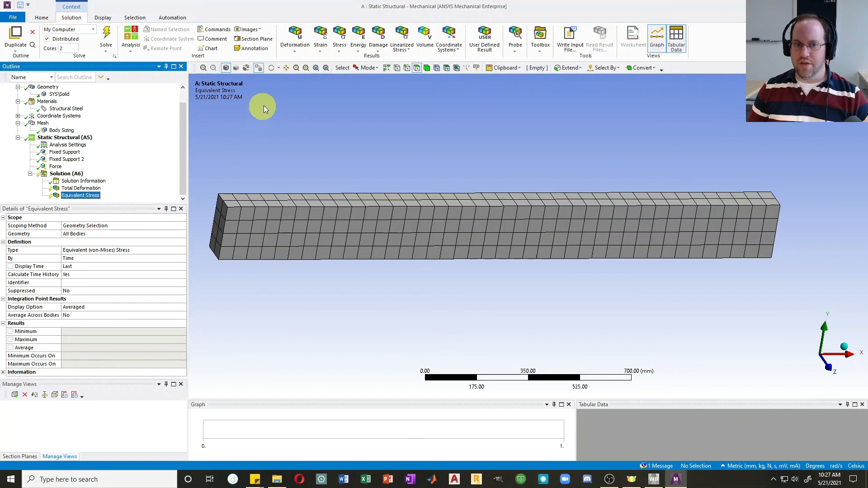
pyautogui.click(341, 50)
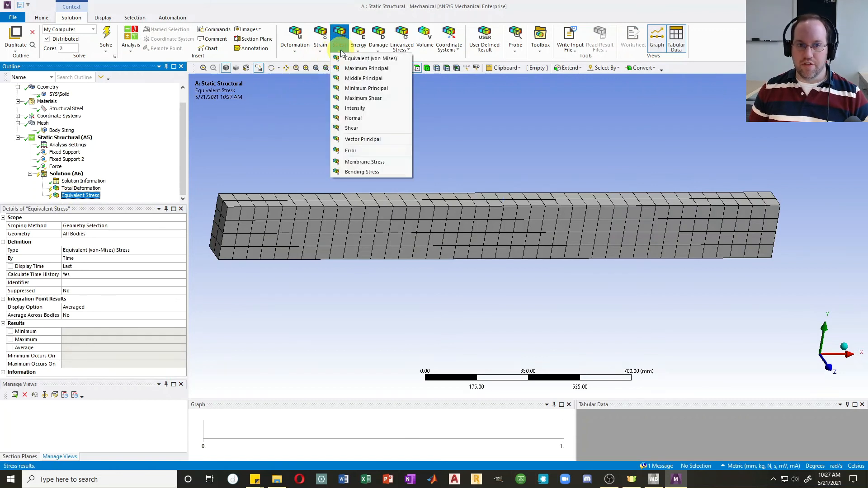
pyautogui.click(351, 118)
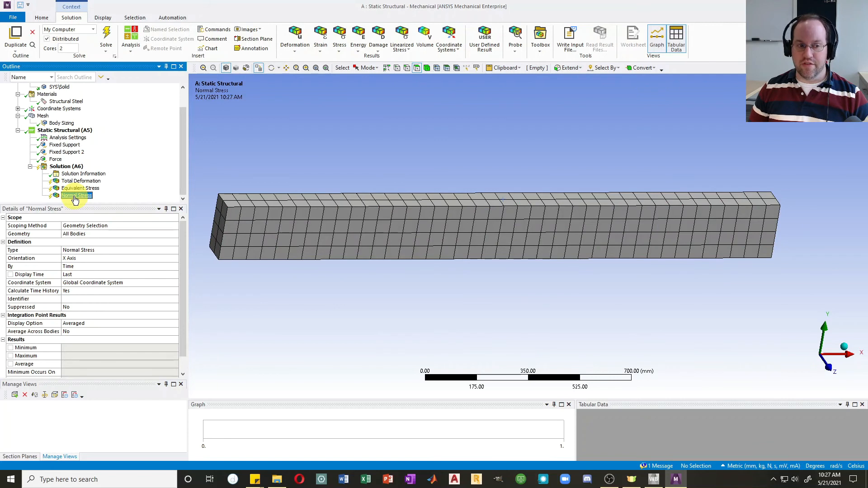
pyautogui.click(77, 261)
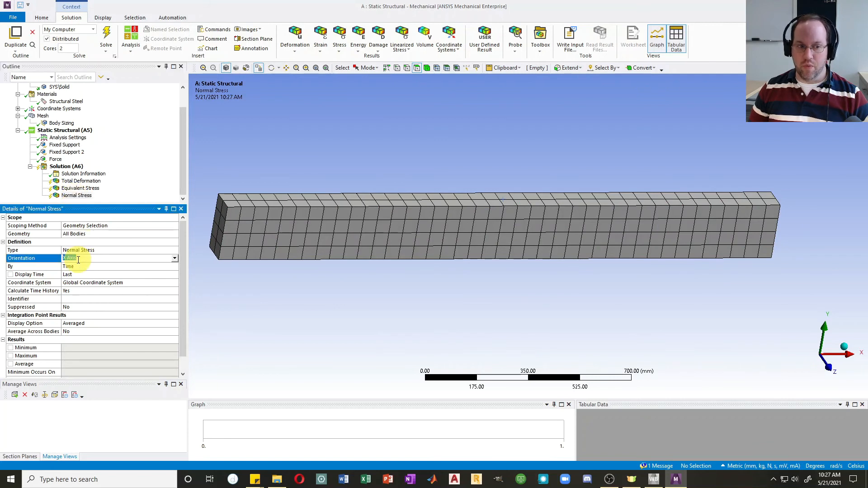
pyautogui.click(174, 260)
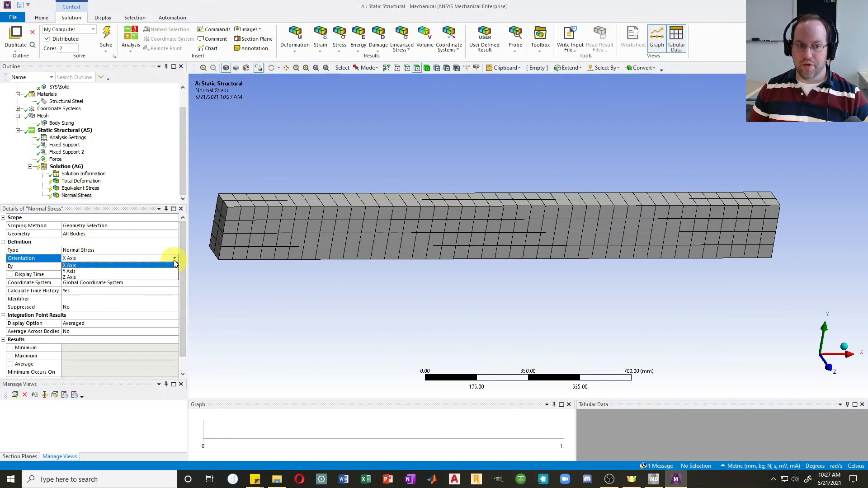
pyautogui.click(72, 266)
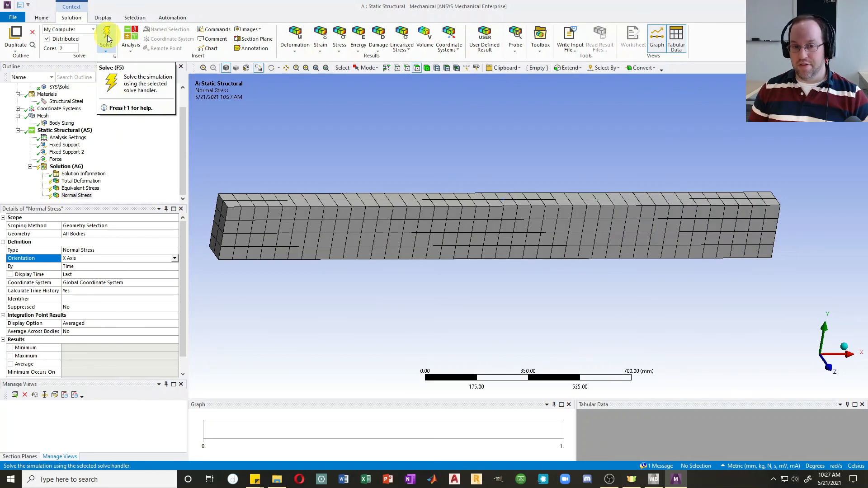
# Step: Evaluate the inserted results and display the Total Deformation and Equivalent Stress contours on the beam
pyautogui.click(108, 39)
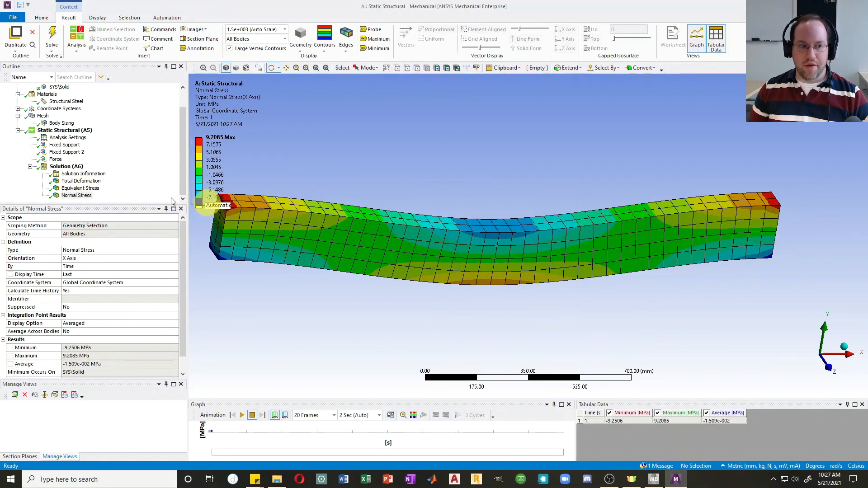
pyautogui.click(80, 181)
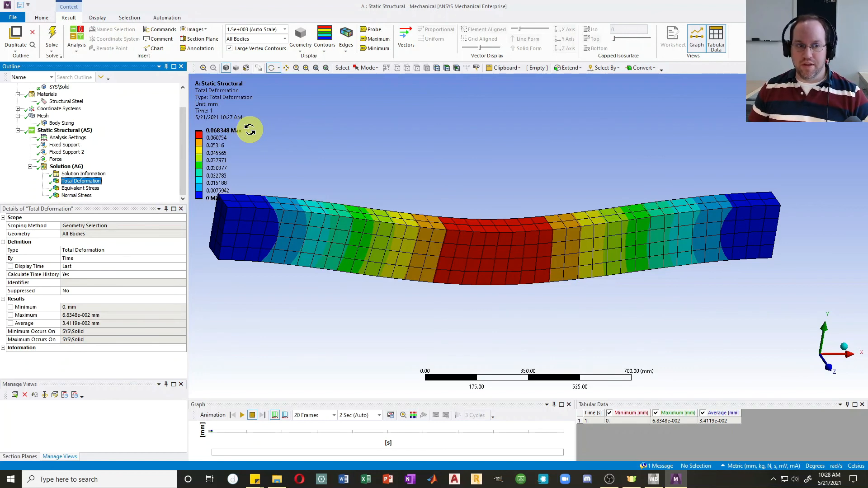
pyautogui.click(81, 189)
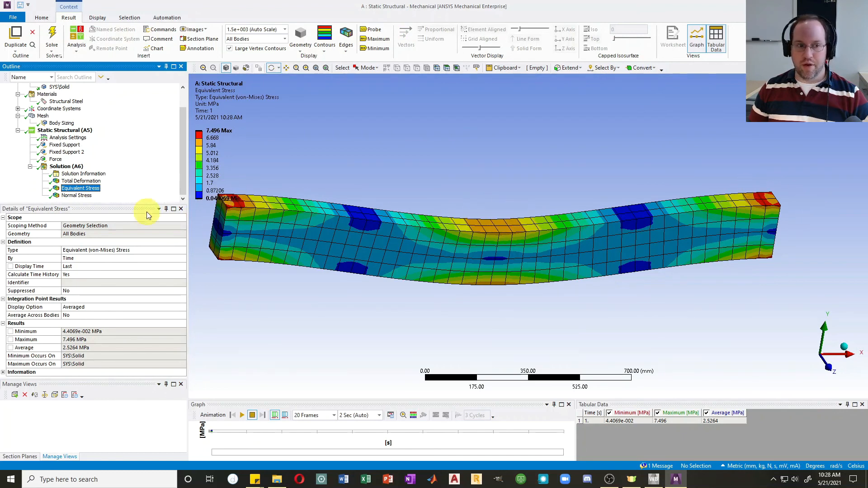
# Step: Display the Normal Stress result and place probe annotations at midspan on the beam's top surface and on its bottom edge
pyautogui.click(77, 196)
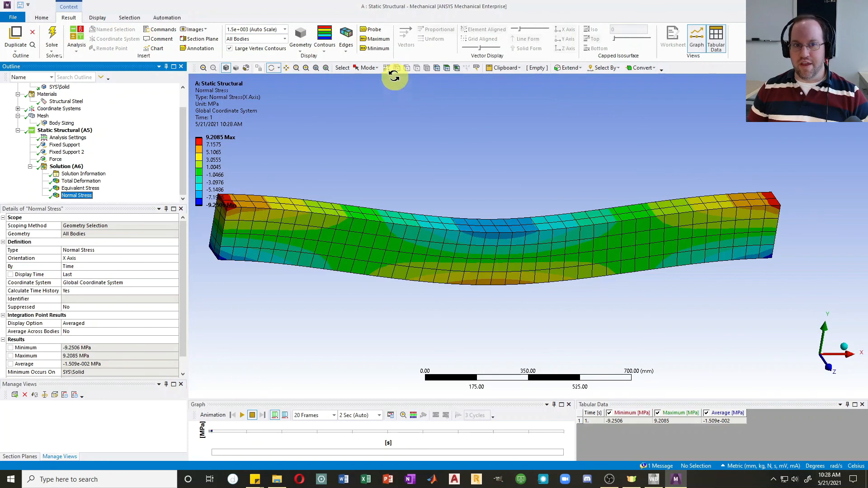
pyautogui.click(374, 30)
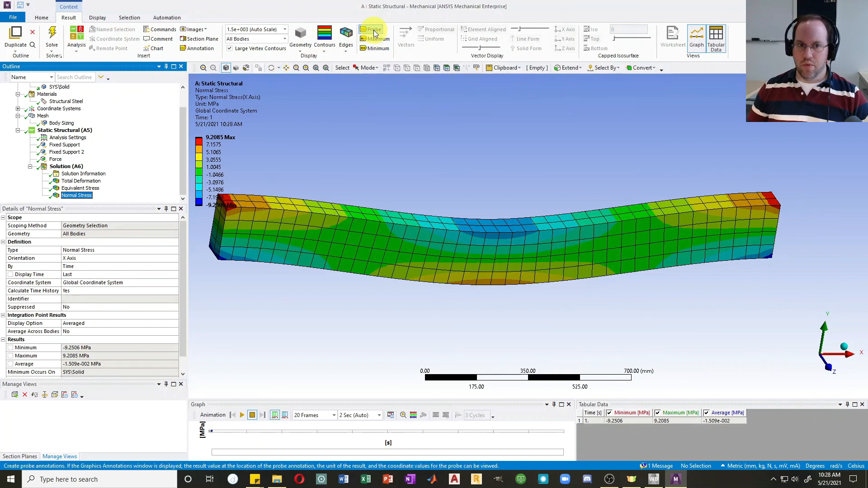
pyautogui.click(495, 224)
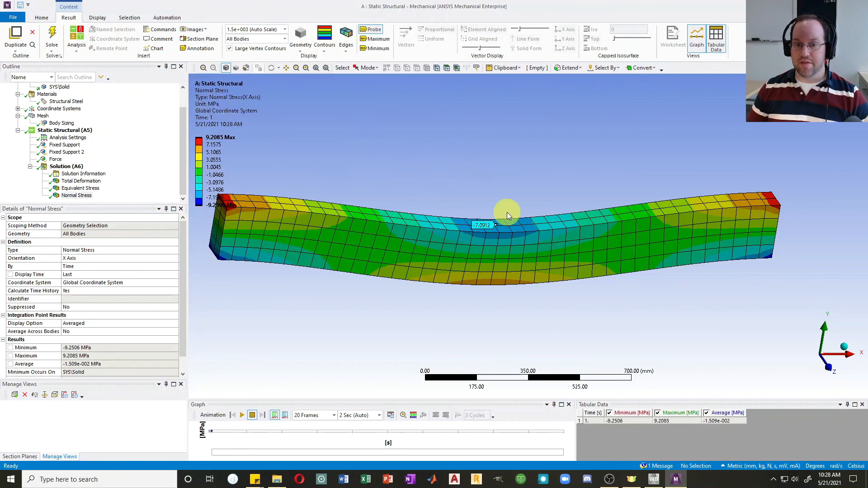
pyautogui.moveTo(507, 212); pyautogui.dragTo(504, 145, button='middle')
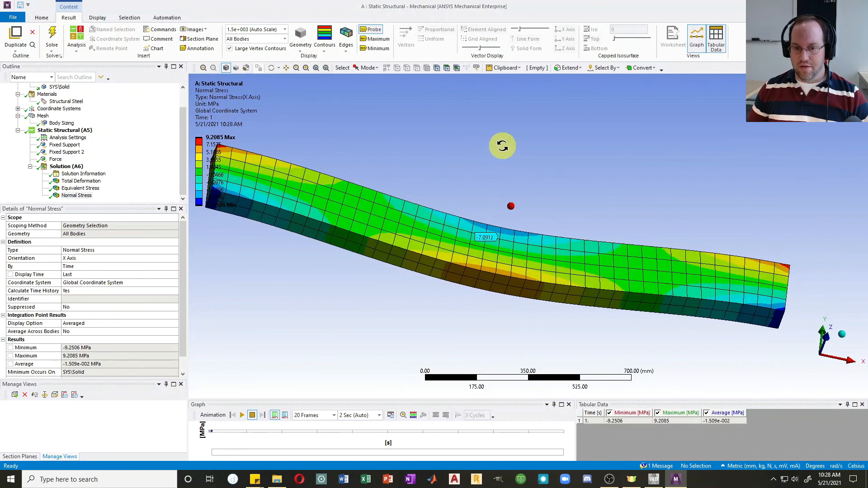
pyautogui.click(491, 281)
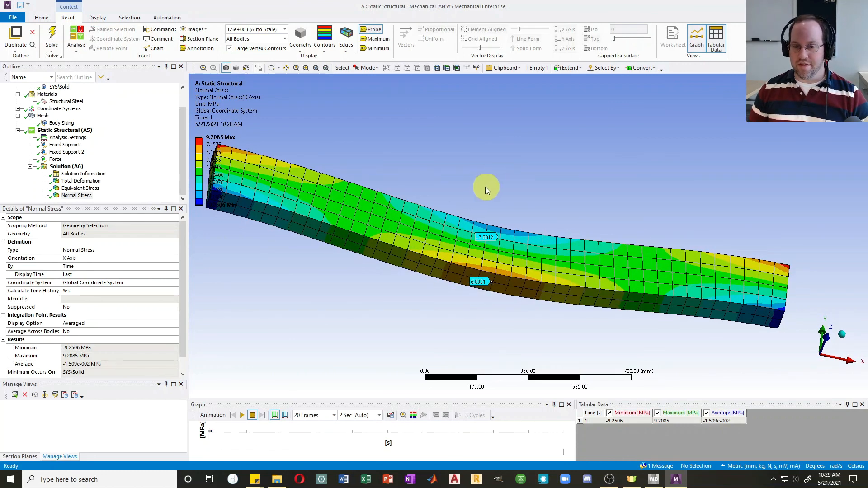
pyautogui.moveTo(485, 186); pyautogui.dragTo(475, 252, button='middle')
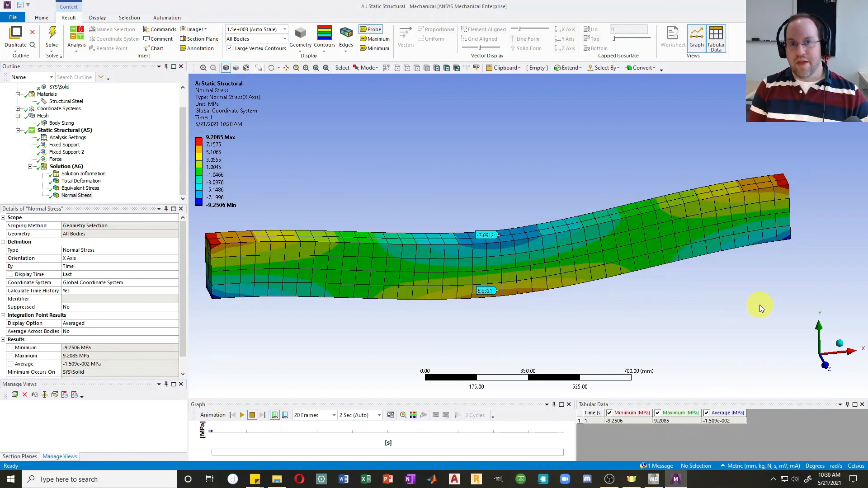